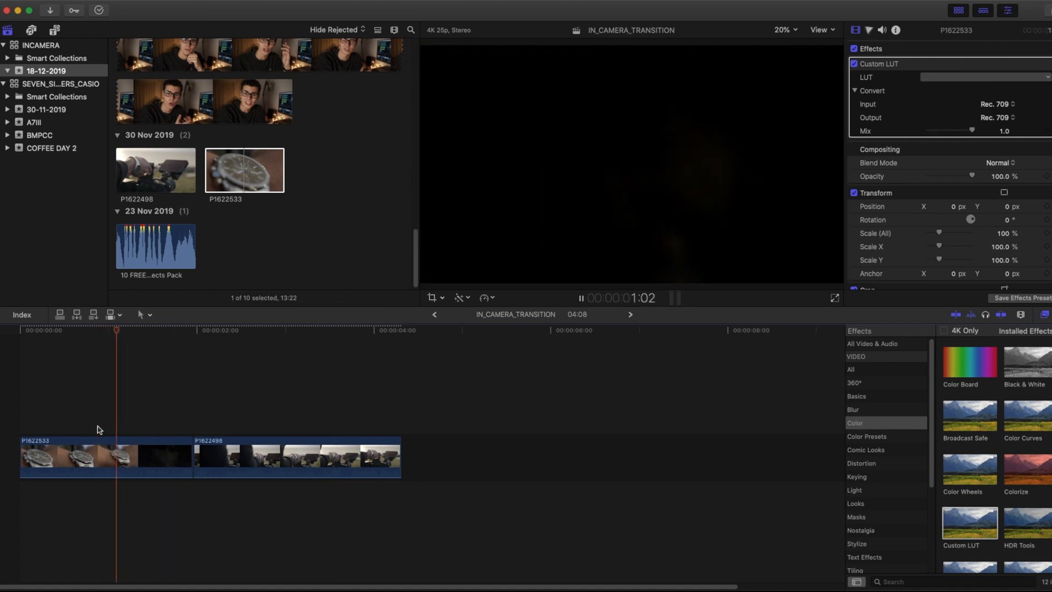
- Split clip P1622533 at 1:13, delete its dark tail before P1622498, and play back the shortened cut
left_click(182, 457)
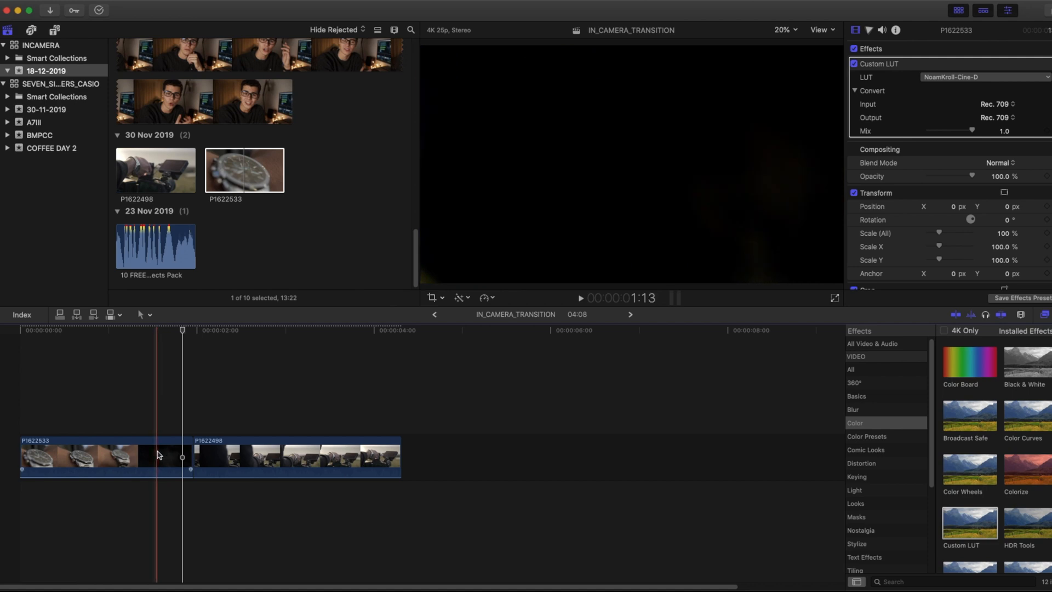
left_click(157, 454)
key("a")
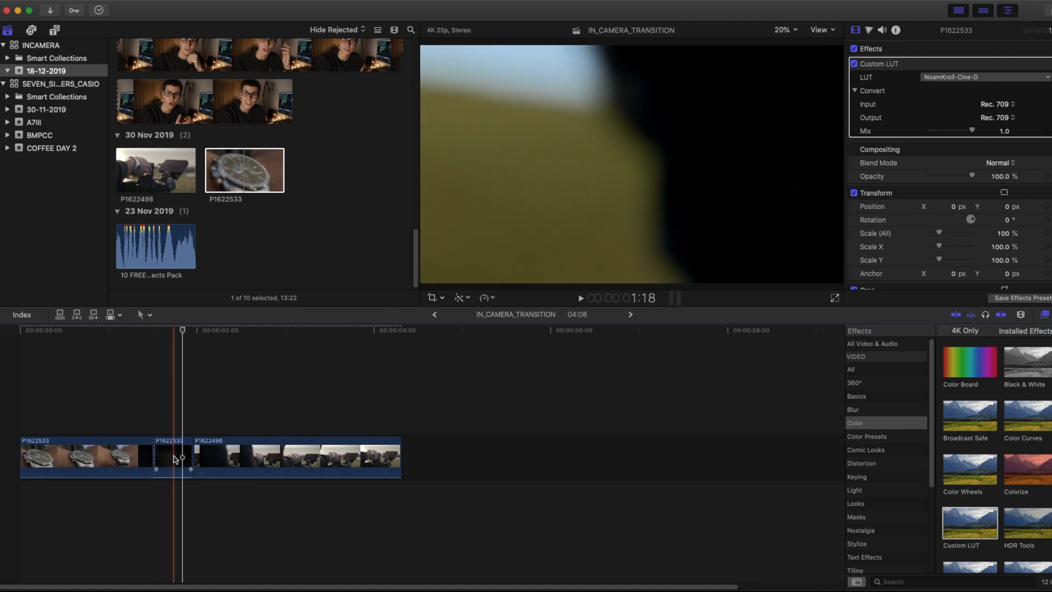
left_click(177, 460)
key("Delete")
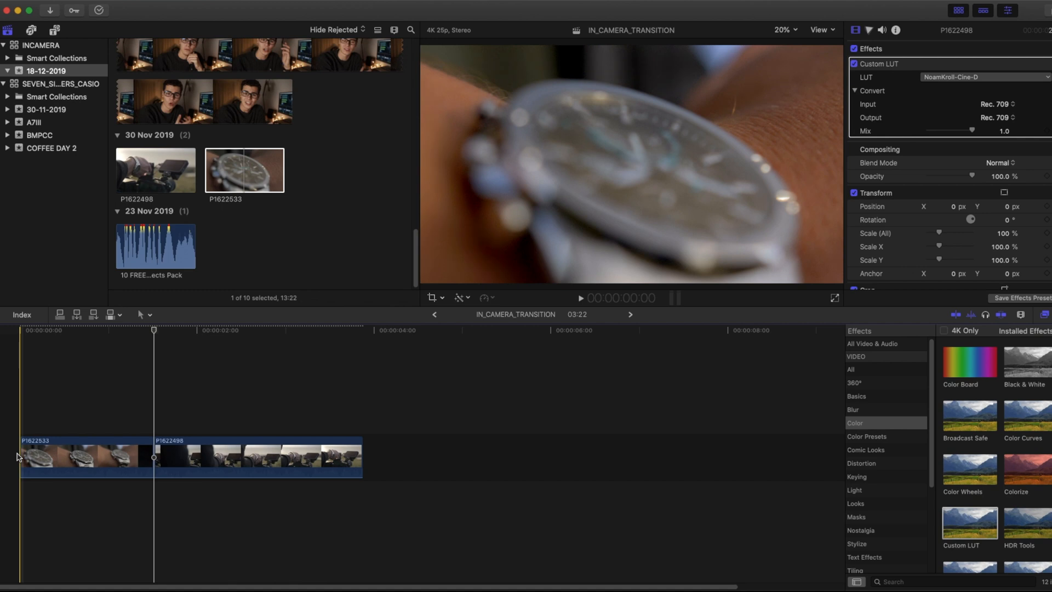
key("space")
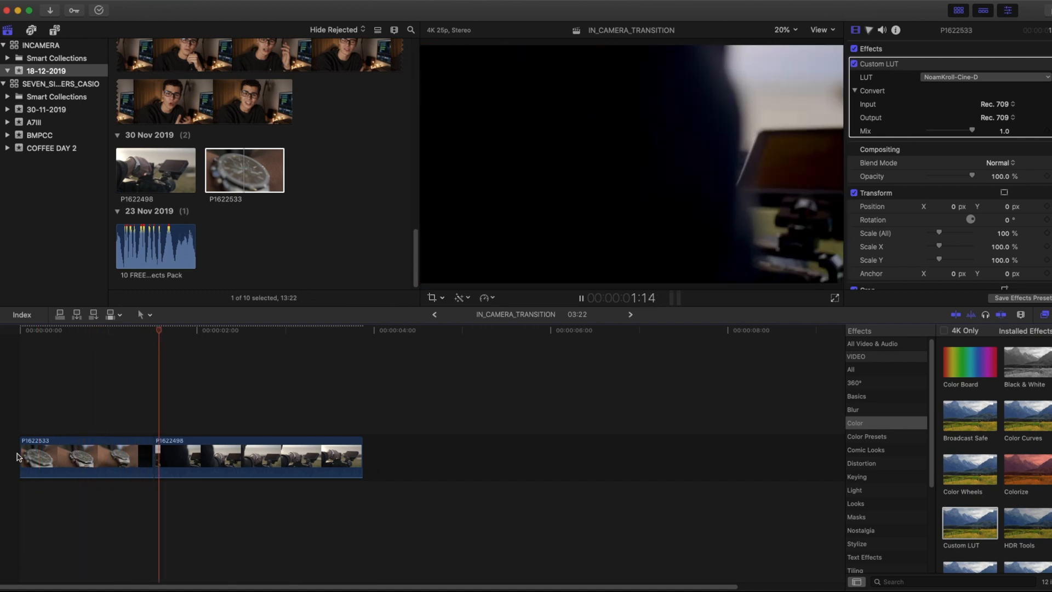
key("space")
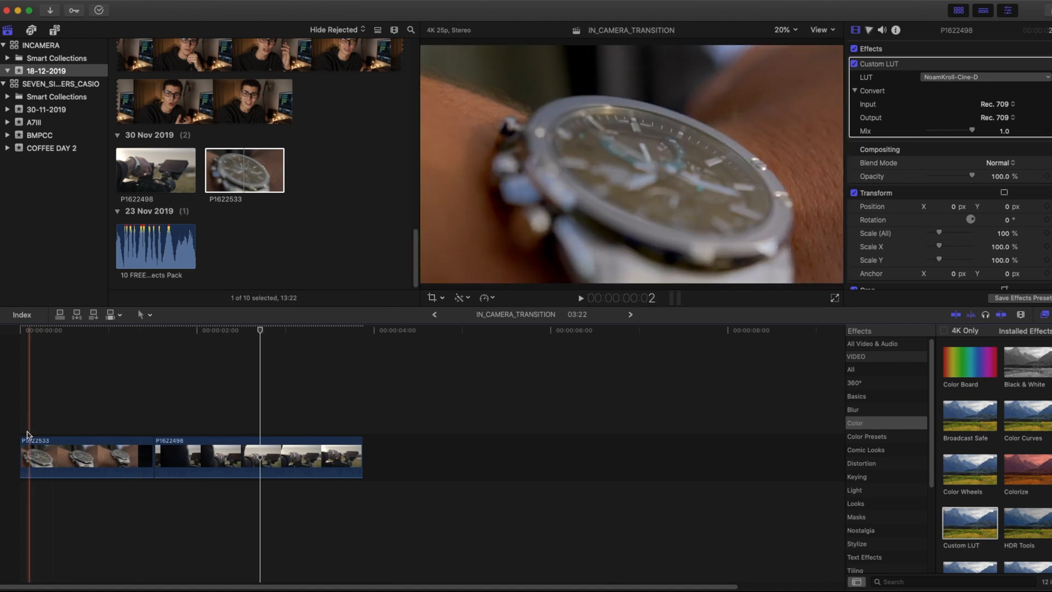
key("space")
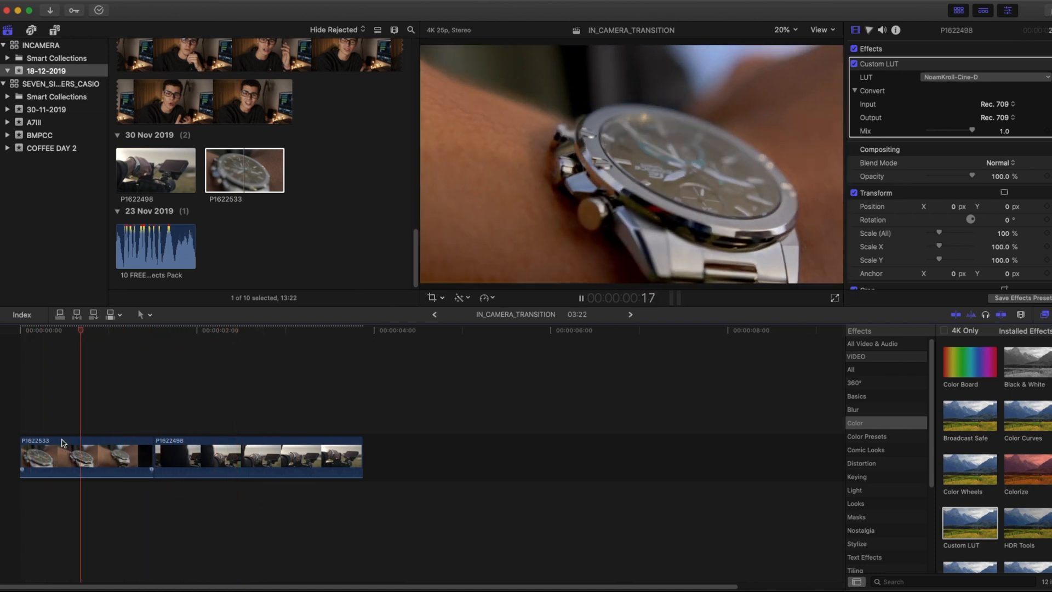
key("space")
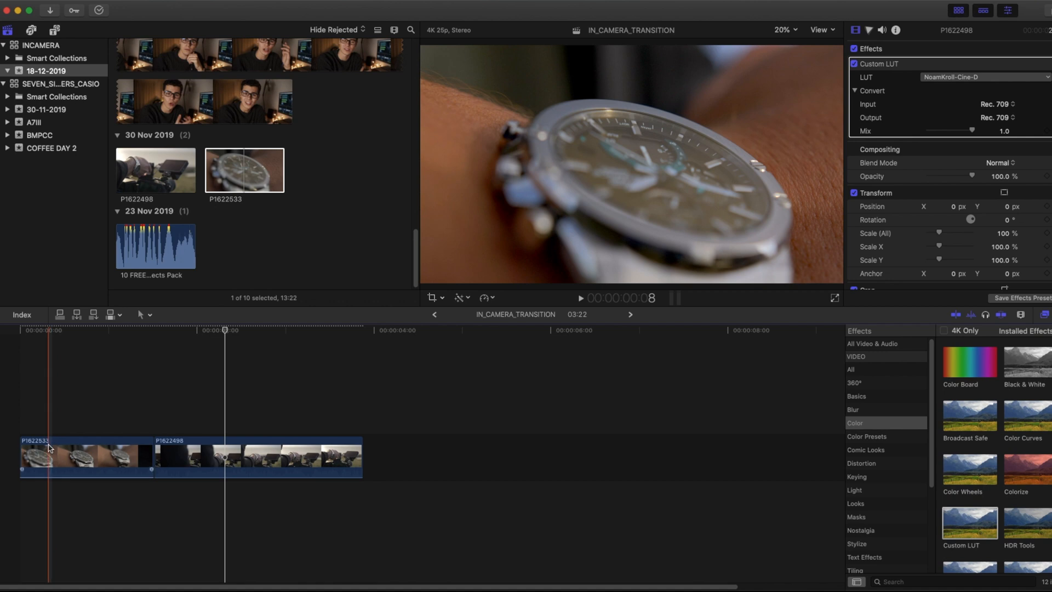
- Mirror clip P1622533 horizontally by setting its Scale X to -100%, and play back the transition
left_click(52, 441)
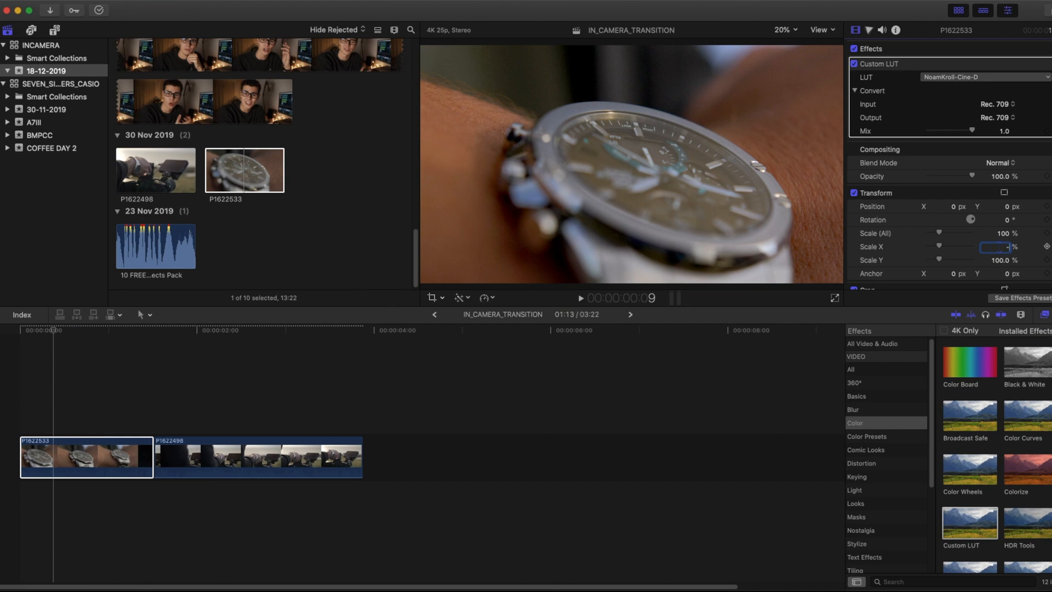
key("Return")
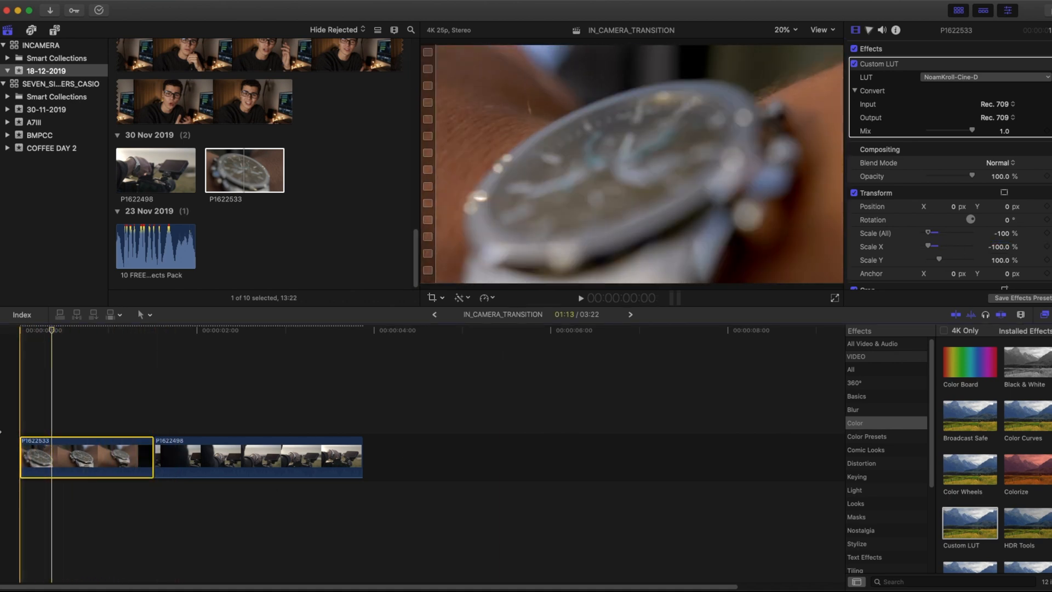
key("space")
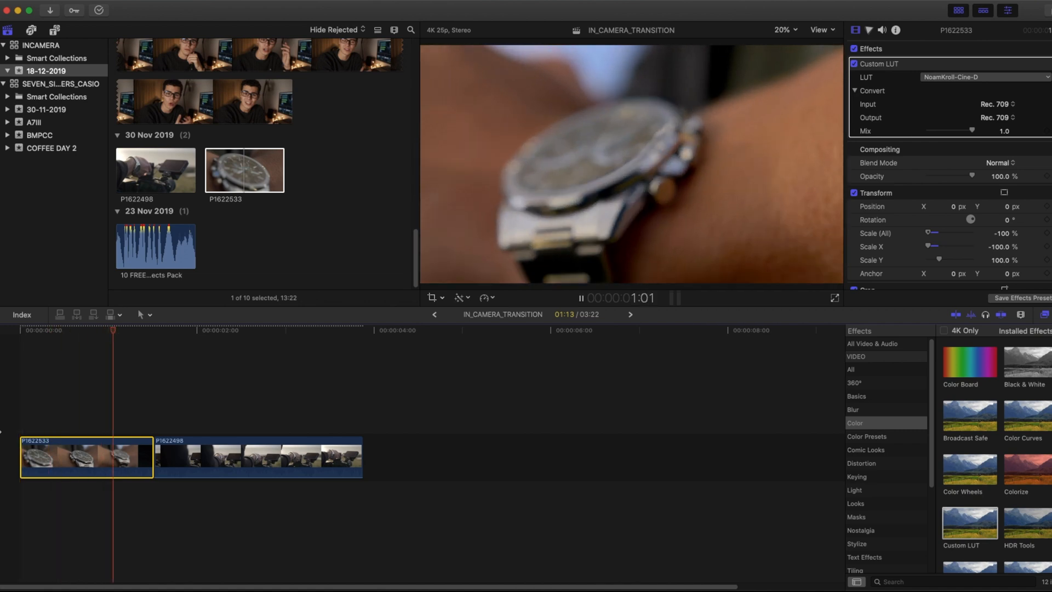
key("space")
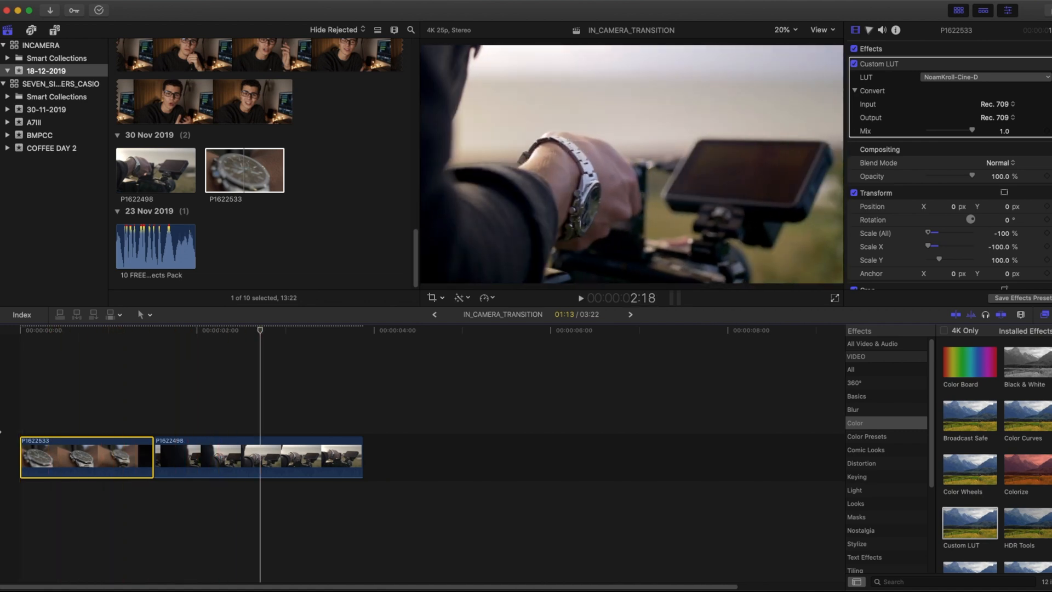
key("space")
key("space")
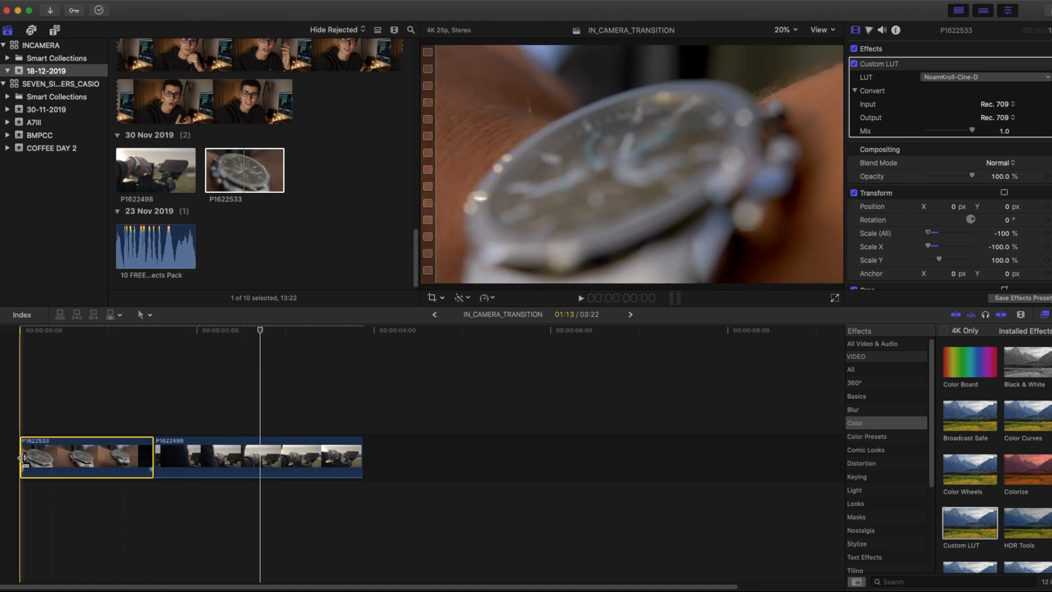
- Retime the mirrored watch clip P1622533 to 50% slow motion
left_click(38, 426)
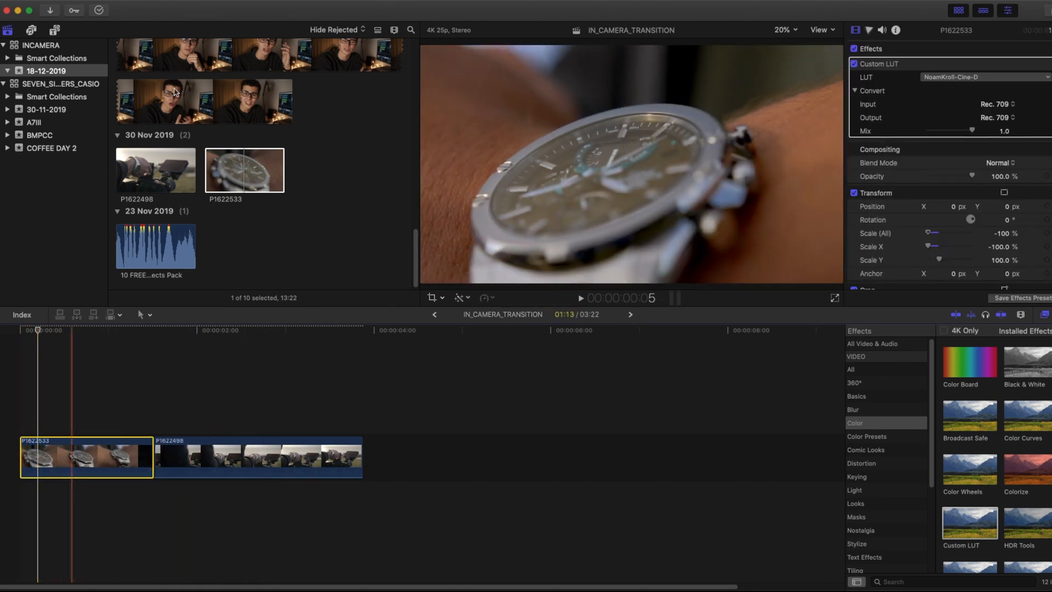
left_click(226, 0)
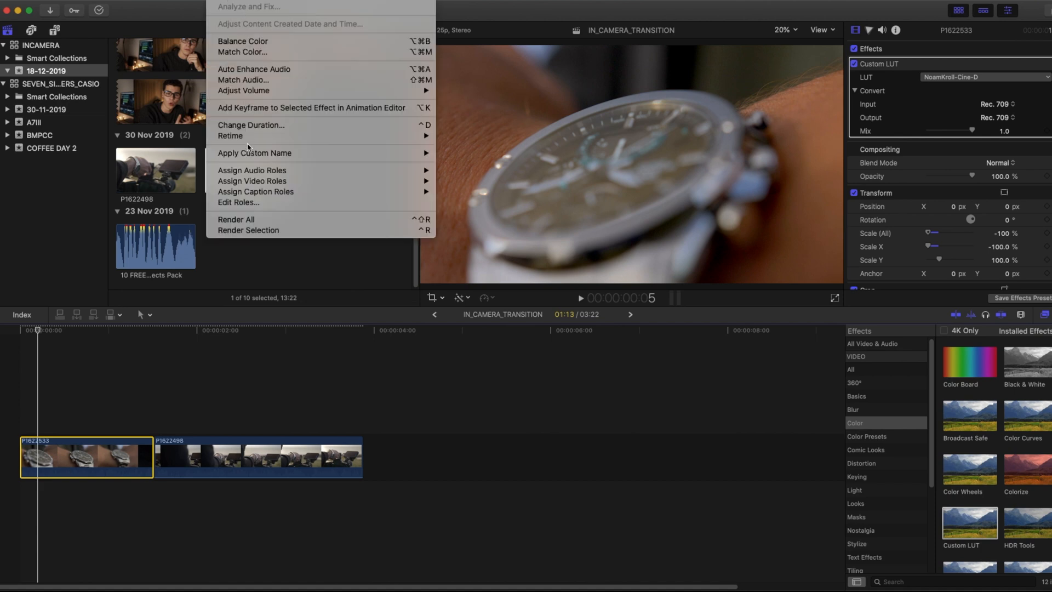
mouse_move(378, 135)
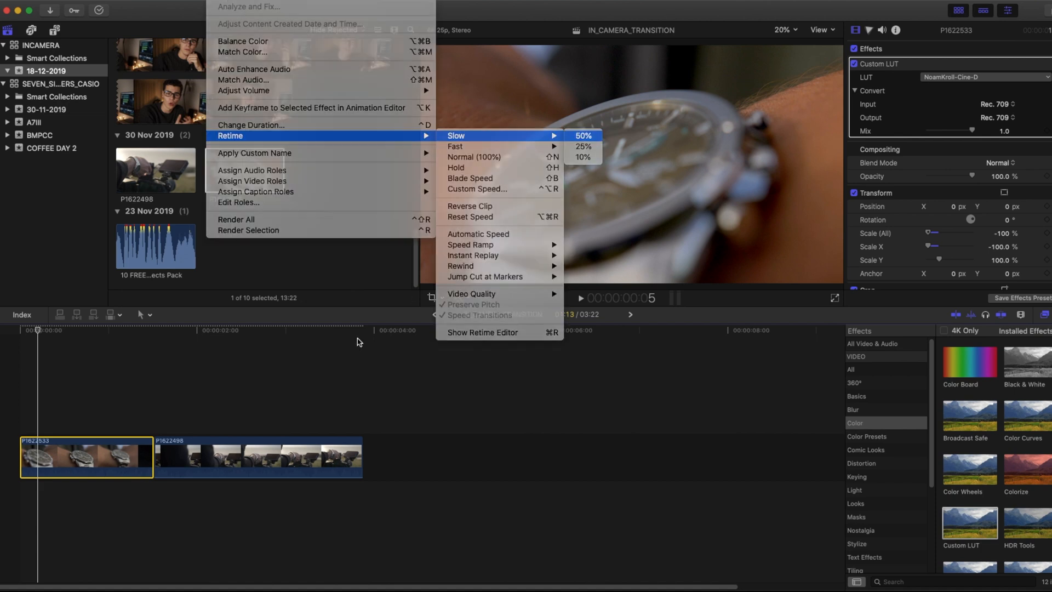
left_click(584, 136)
- Retime clip P1622498 to 50% slow motion and play back both slowed clips across the cut
left_click(226, 6)
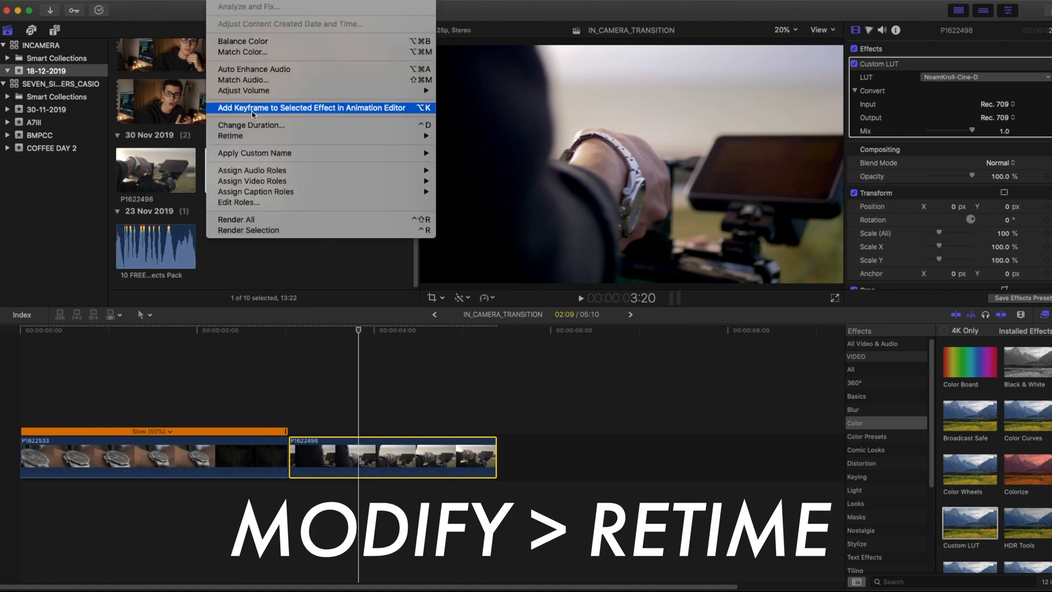
mouse_move(384, 135)
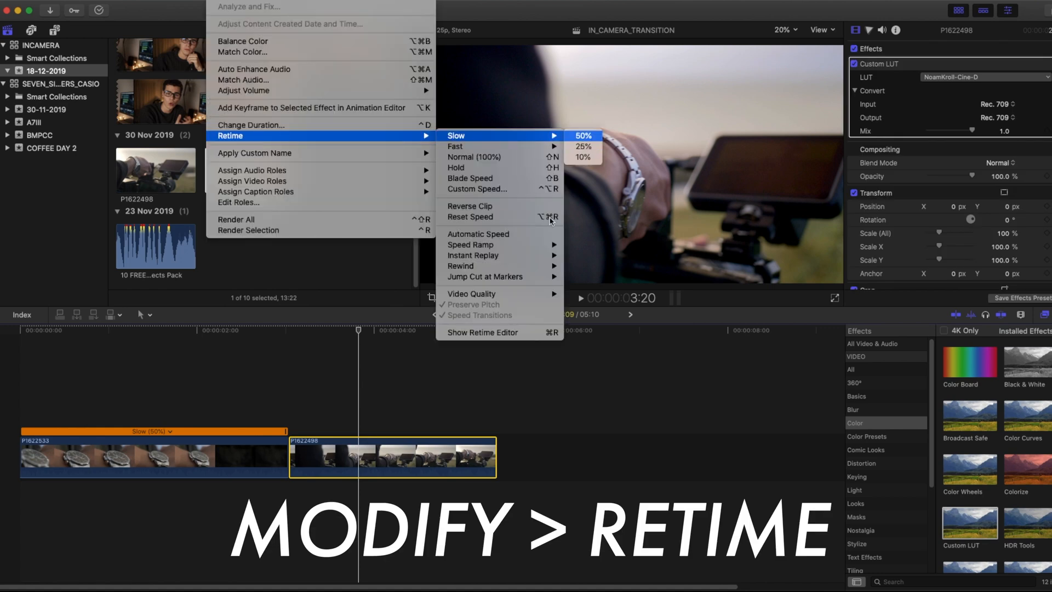
left_click(583, 136)
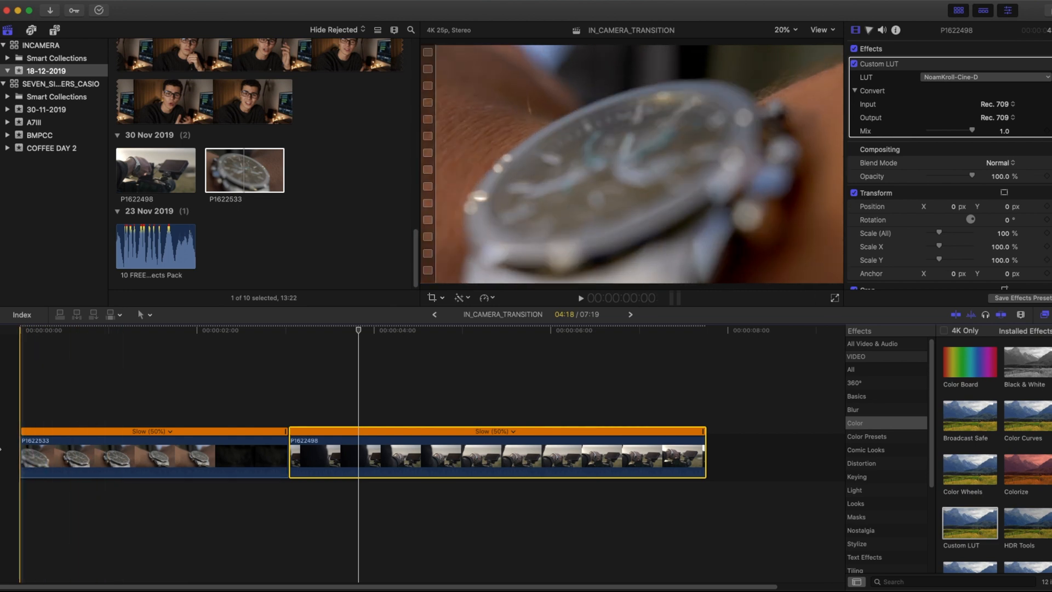
key("space")
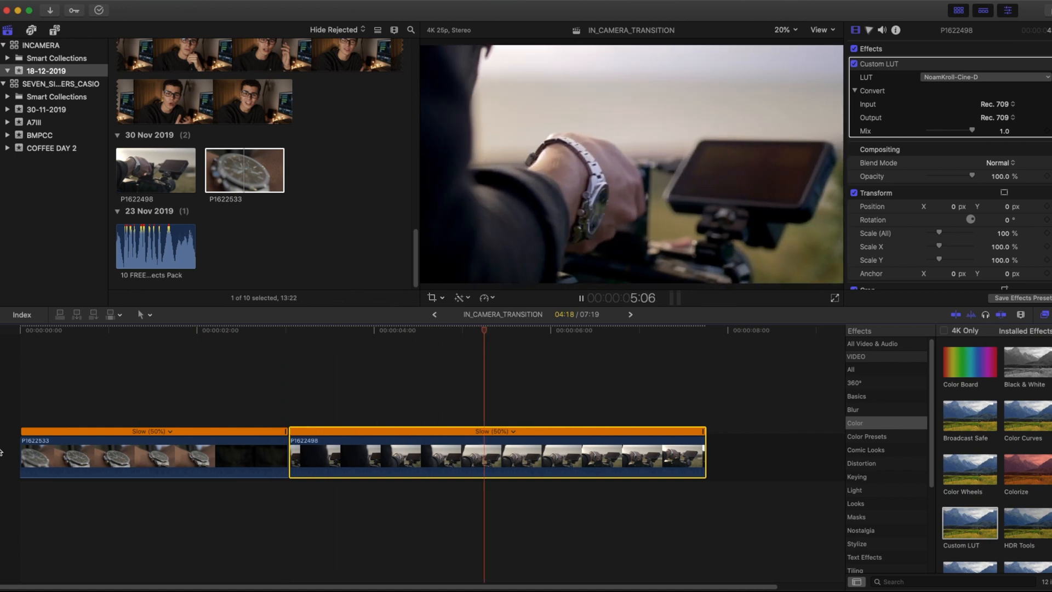
key("space")
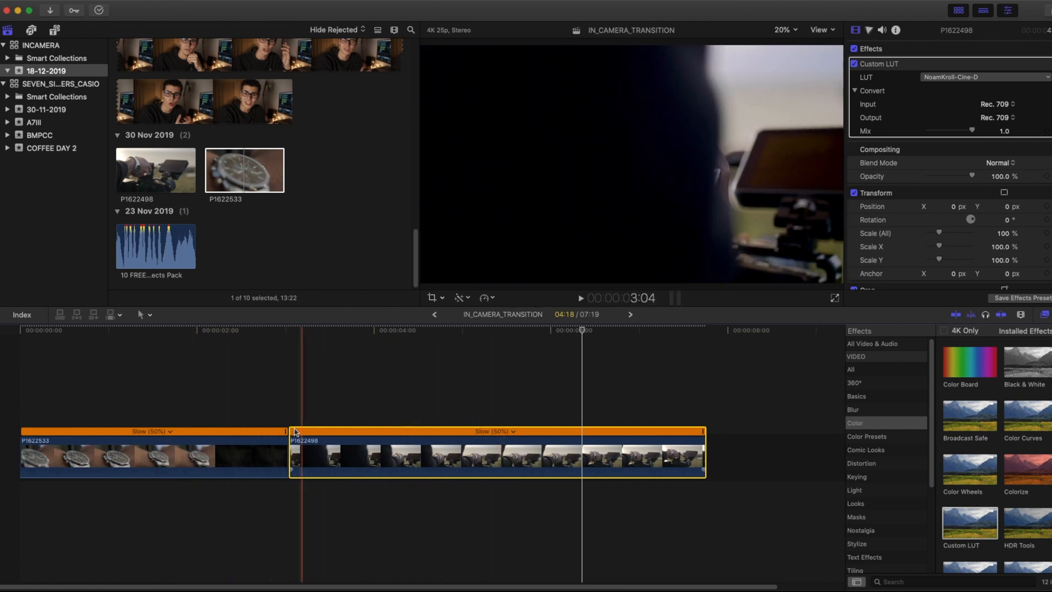
key("space")
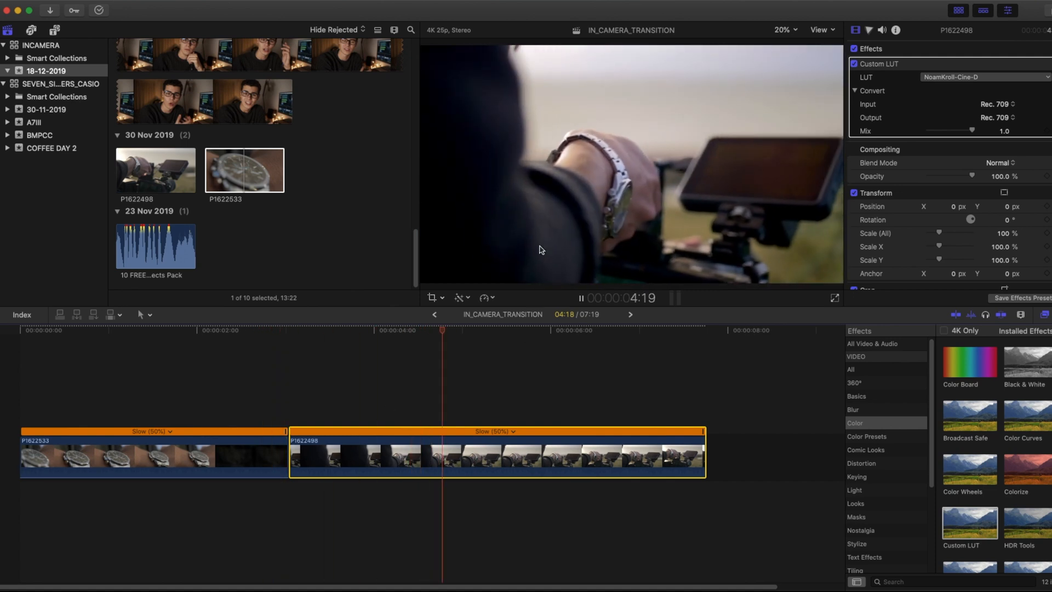
key("space")
- Split the speed of P1622533 at about 1:17, speed up its final segment until the clip lasts 2:07, and preview the ramp
left_click(171, 459)
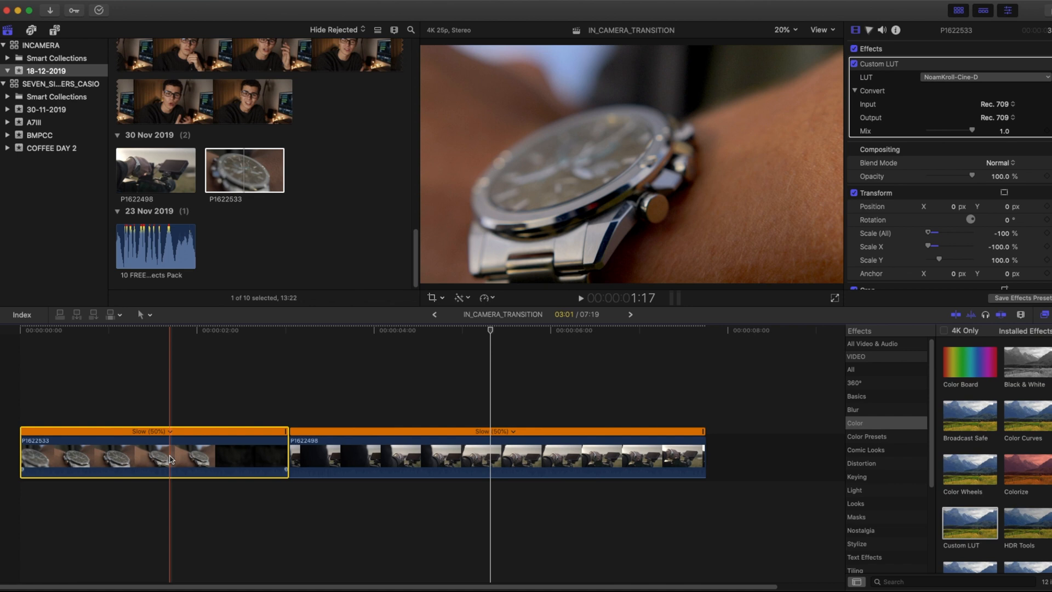
left_click_drag(285, 431, 204, 432)
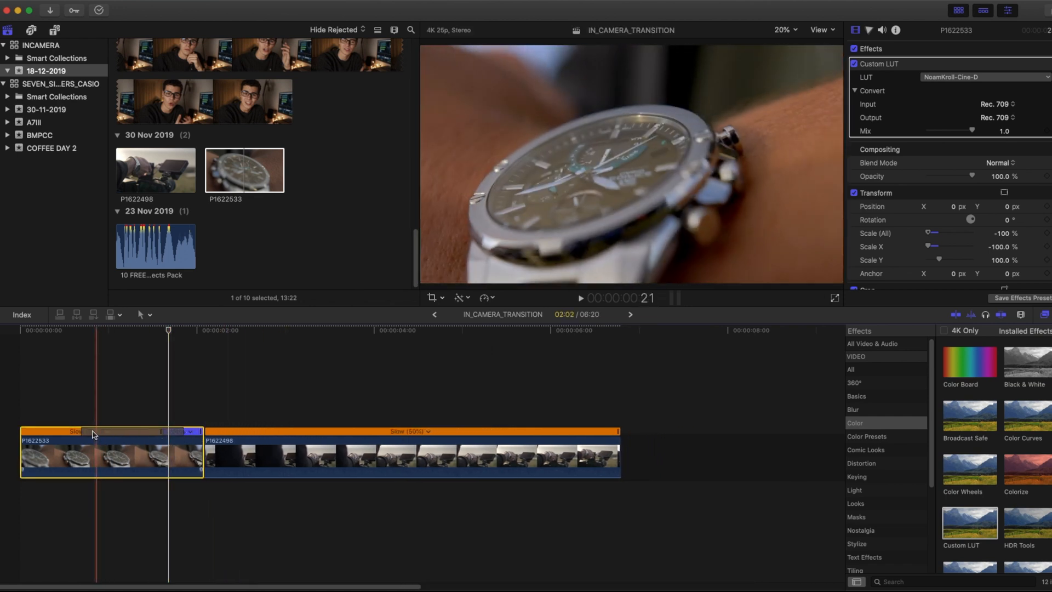
key("space")
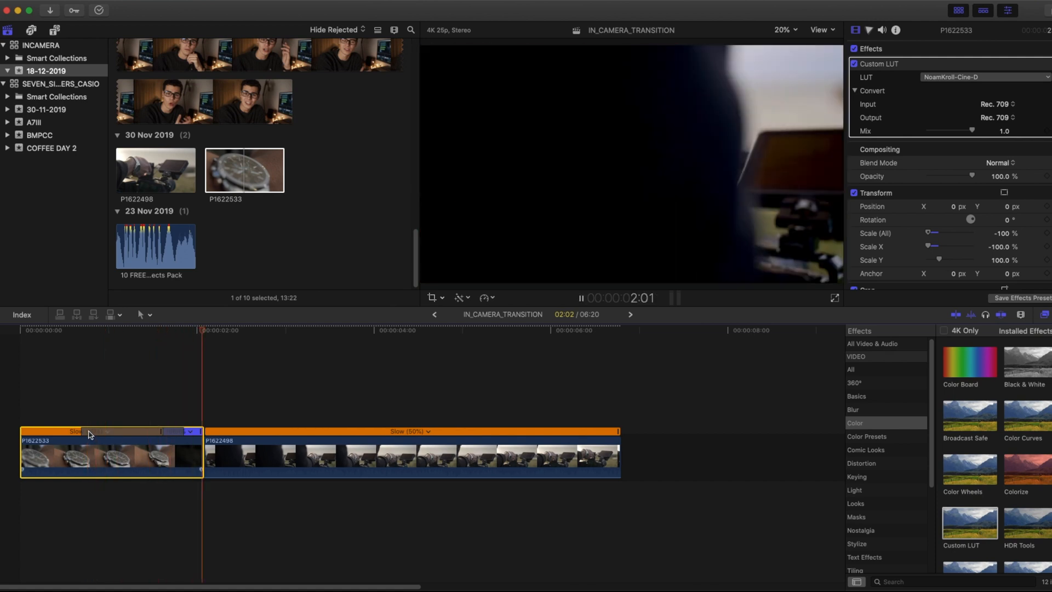
key("space")
mouse_move(201, 432)
left_mouse_down()
mouse_move(230, 437)
mouse_move(219, 432)
left_mouse_up()
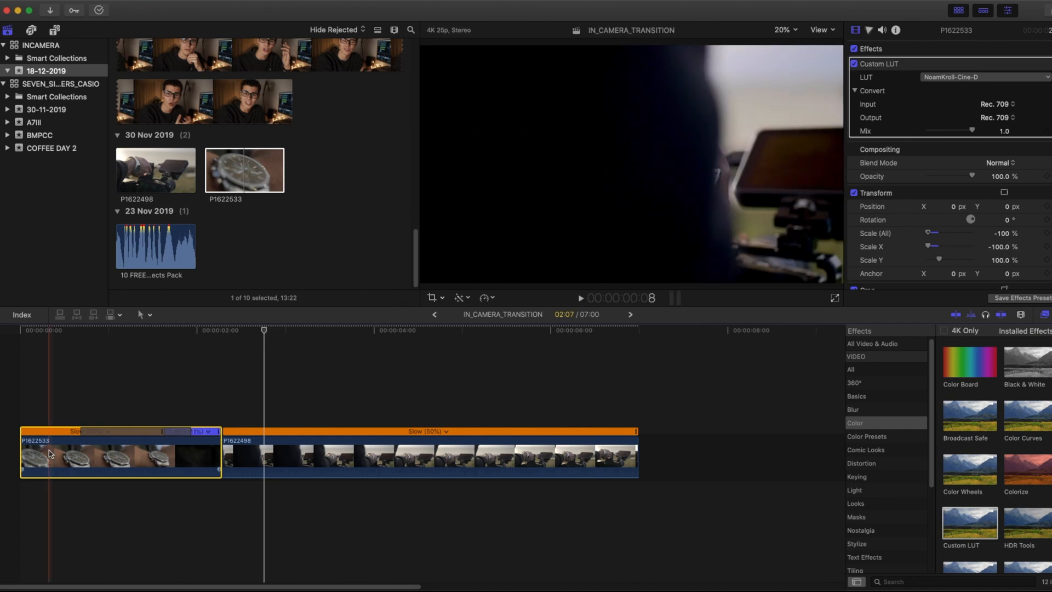
key("Home")
key("space")
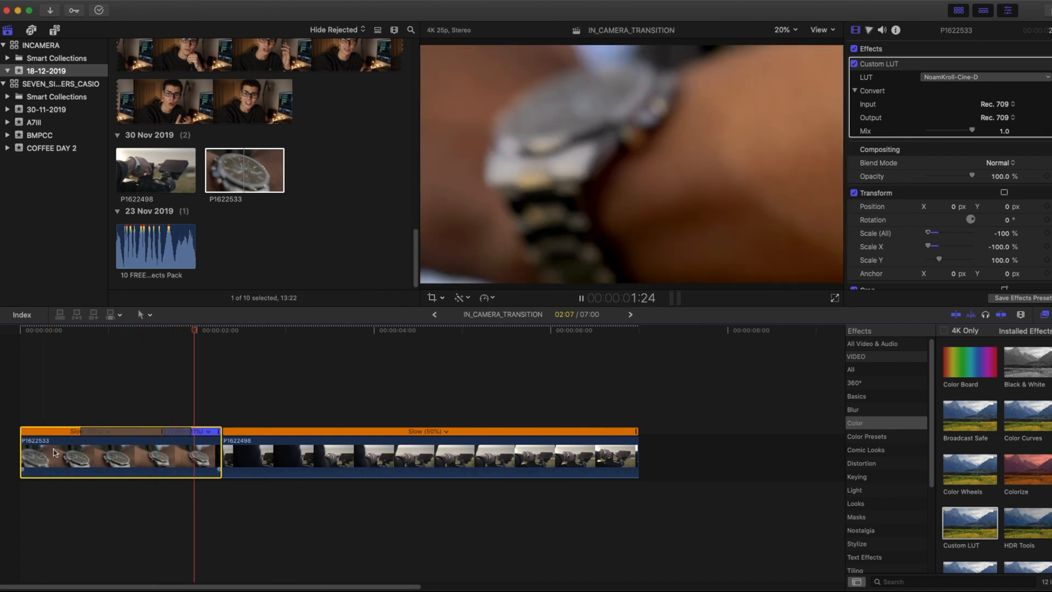
key("space")
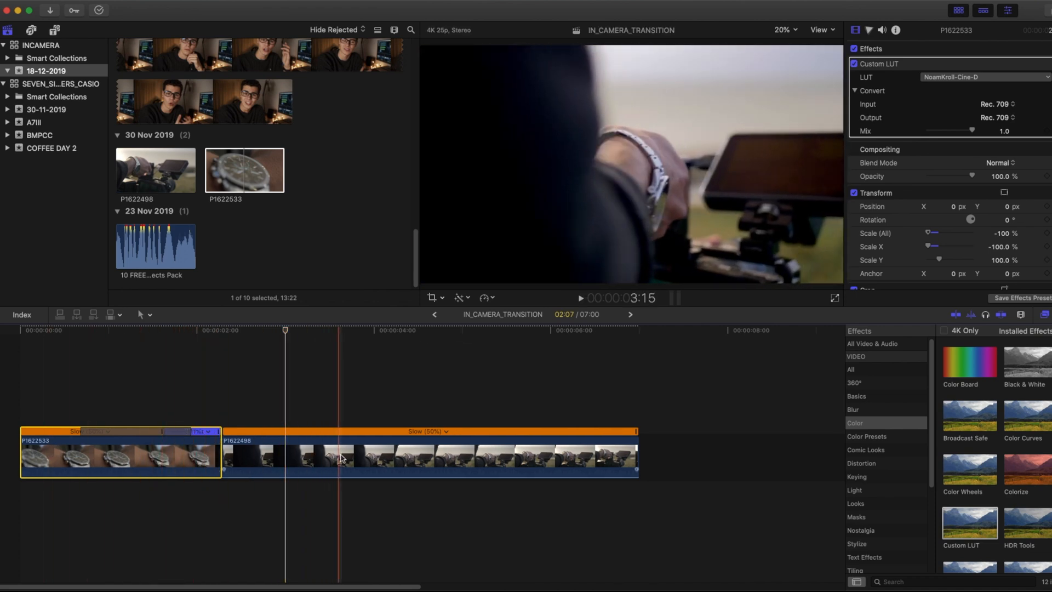
- Split the speed of P1622498 in its first half and speed up the opening segment until the clip lasts 3:10
left_click(373, 458)
key("shift+b")
left_click_drag(370, 433, 278, 434)
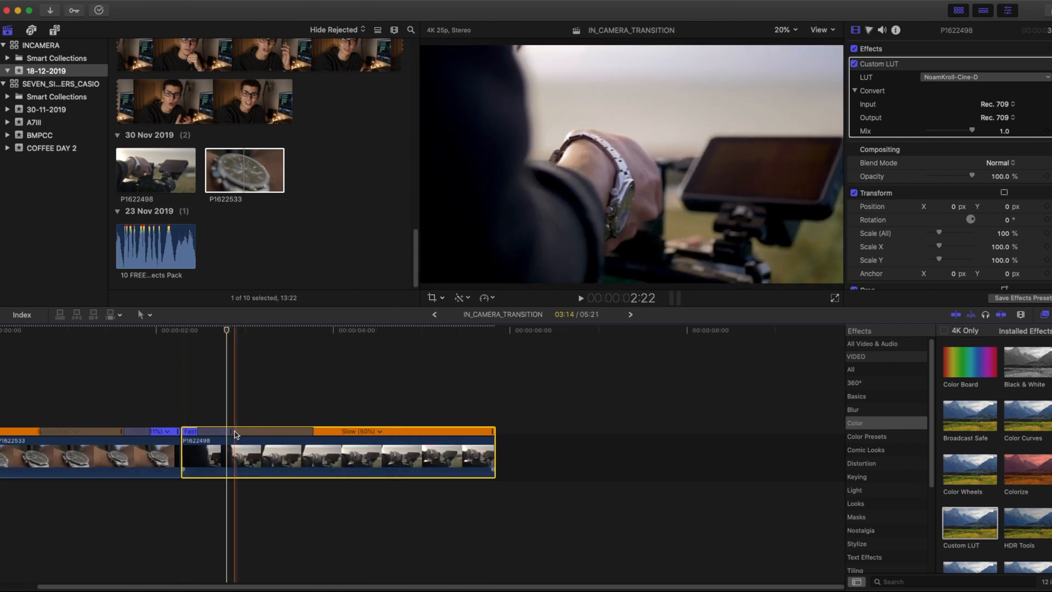
left_click_drag(236, 435, 193, 434)
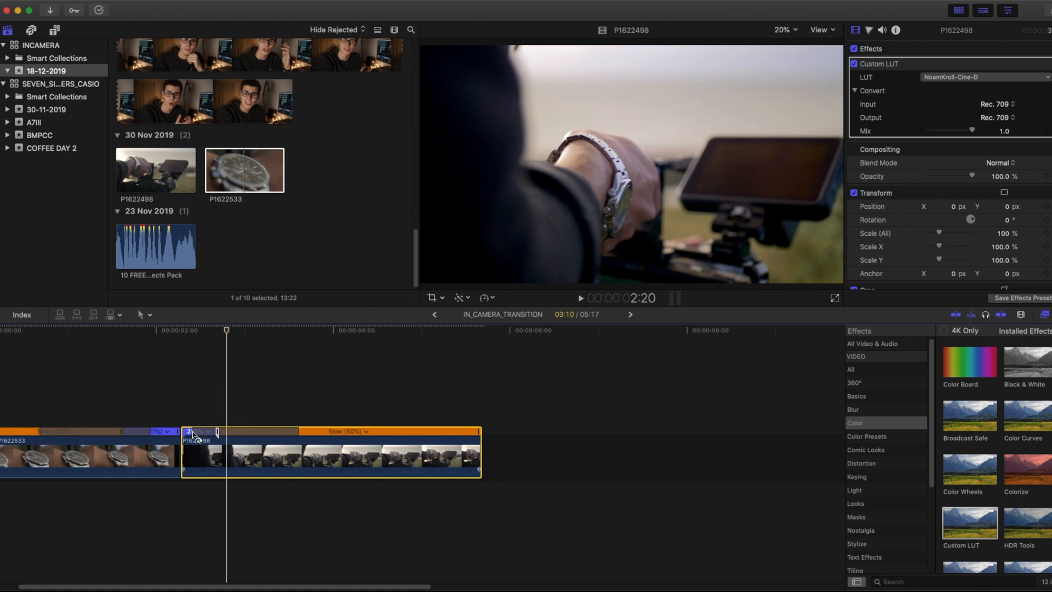
scroll(125, 448, "left", 2)
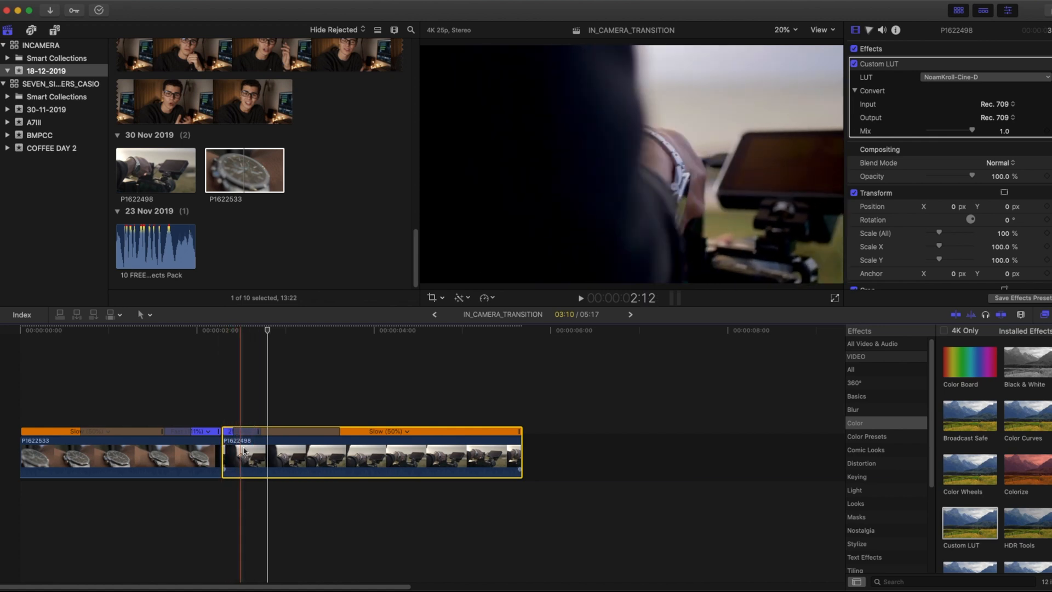
- Tighten the fast opening of P1622498 until the clip lasts 3:07, and extend its speed transition towards the clip's end
left_click_drag(256, 433, 250, 434)
key("space")
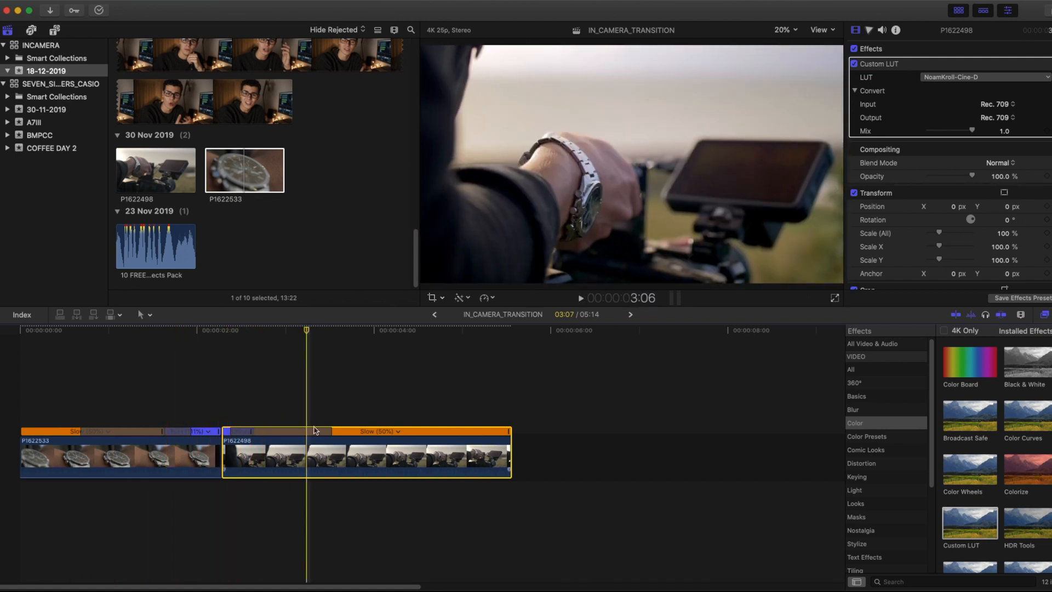
key("space")
key("space")
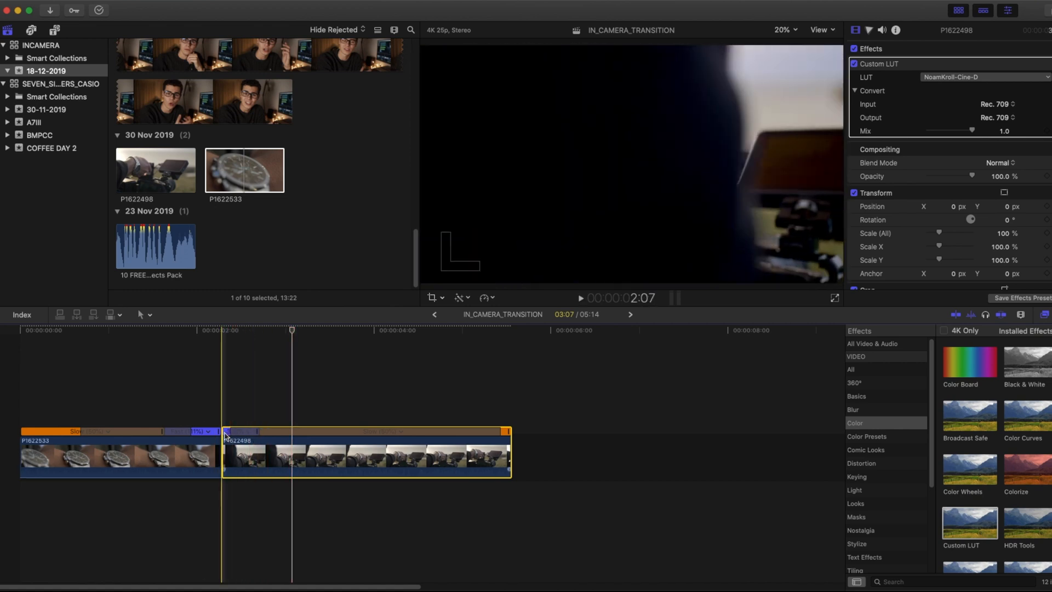
- Trim one frame off the start of P1622498 at the cut and play back the transition
left_click(222, 438)
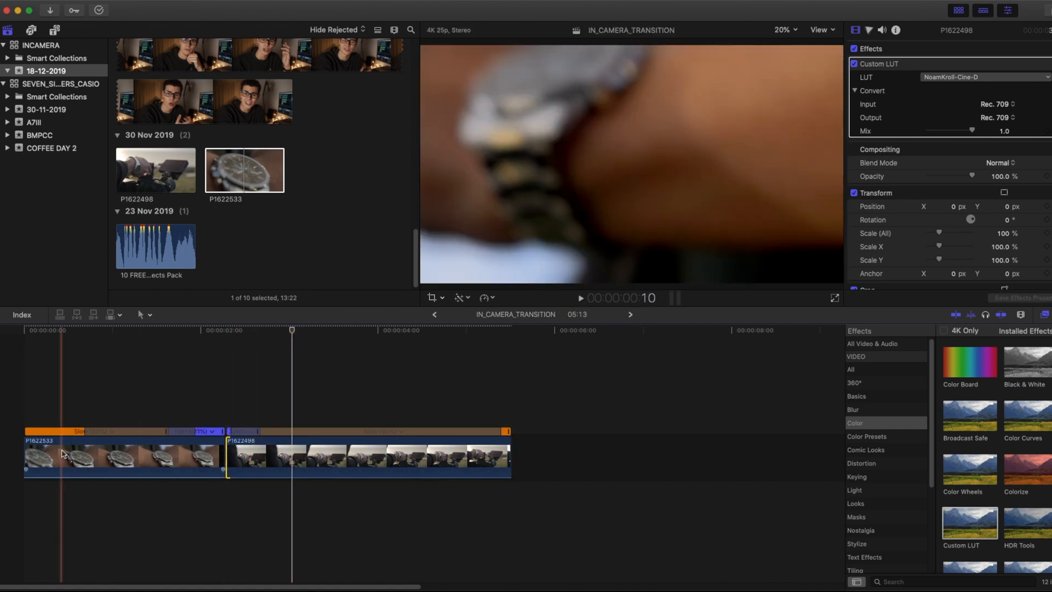
key("space")
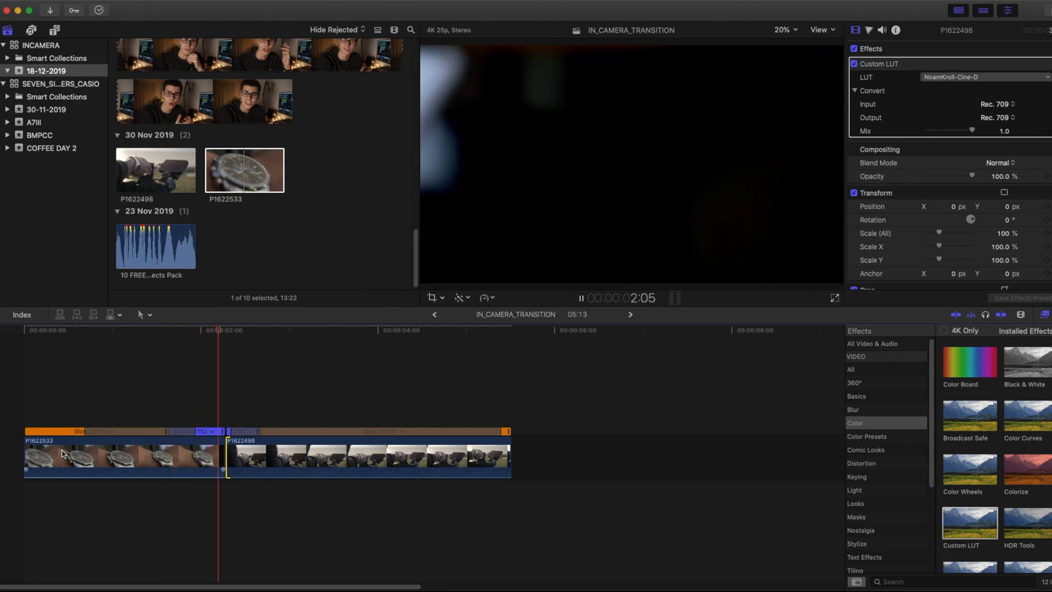
key("space")
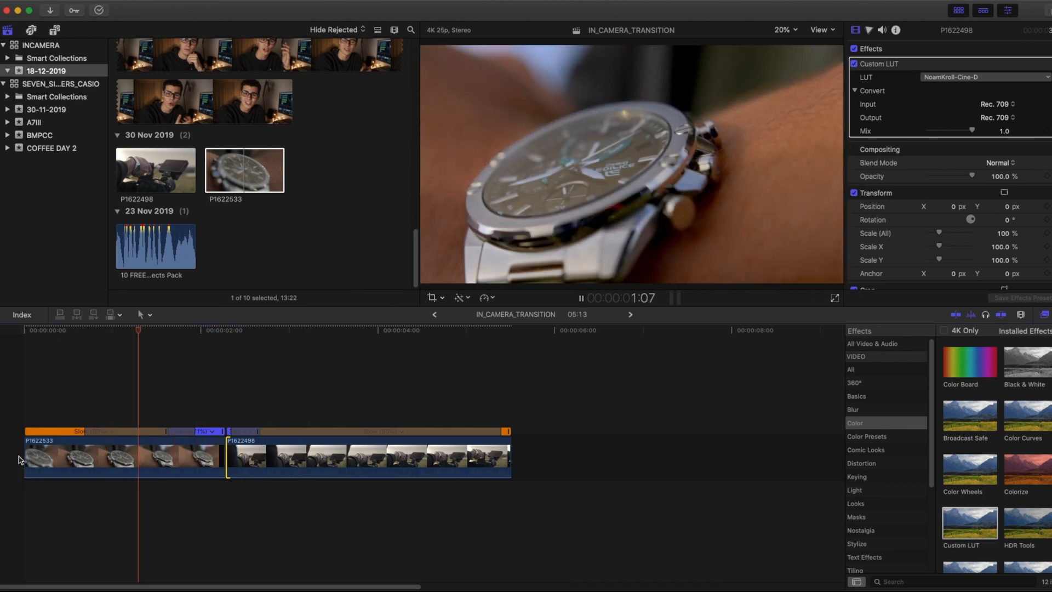
- Play back the transition and replay the end of P1622533 up to its dark frames
key("space")
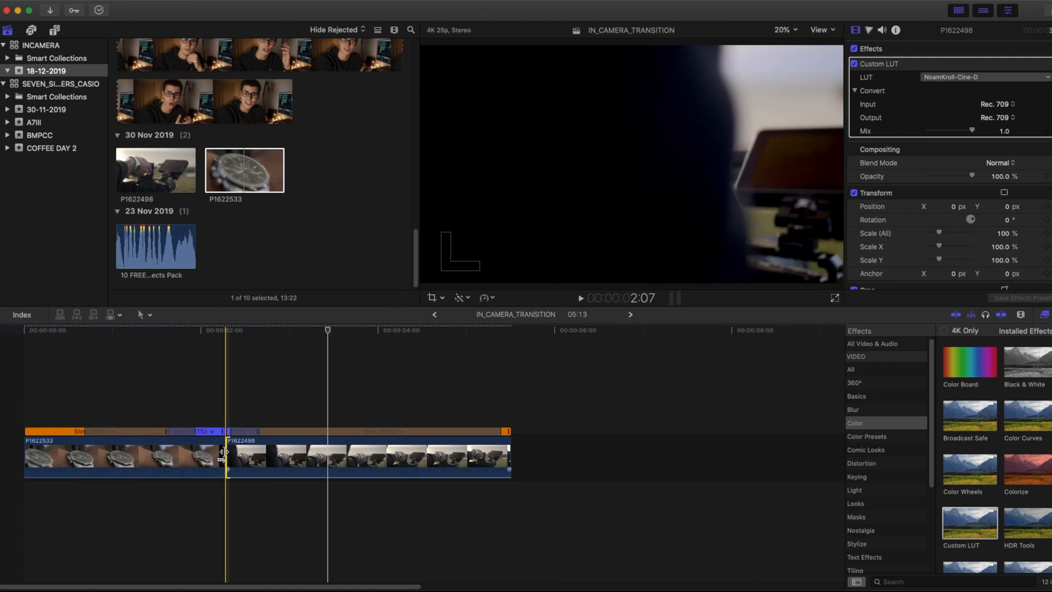
left_click(191, 468)
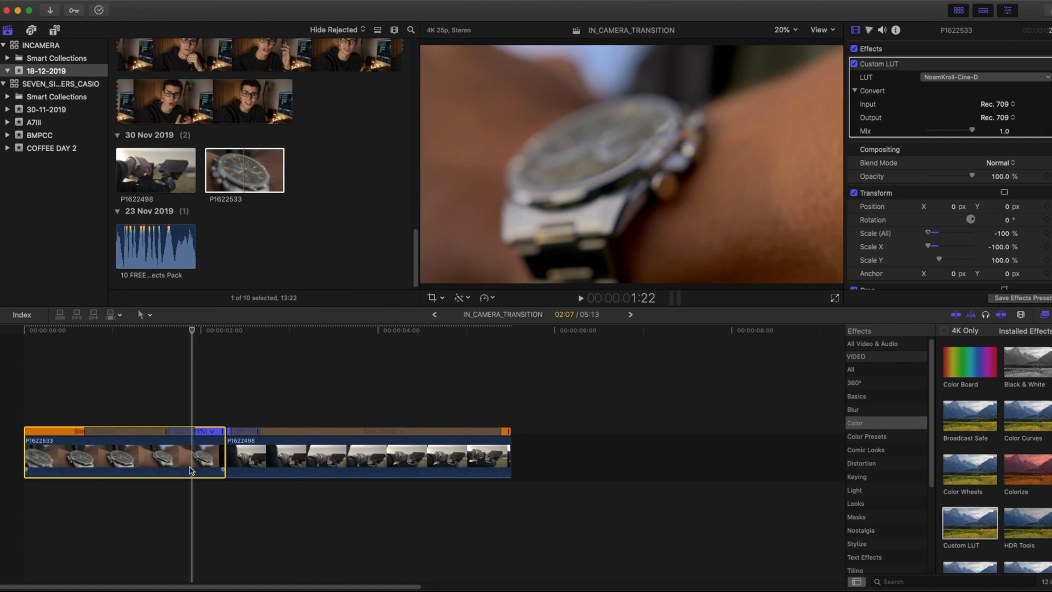
key("space")
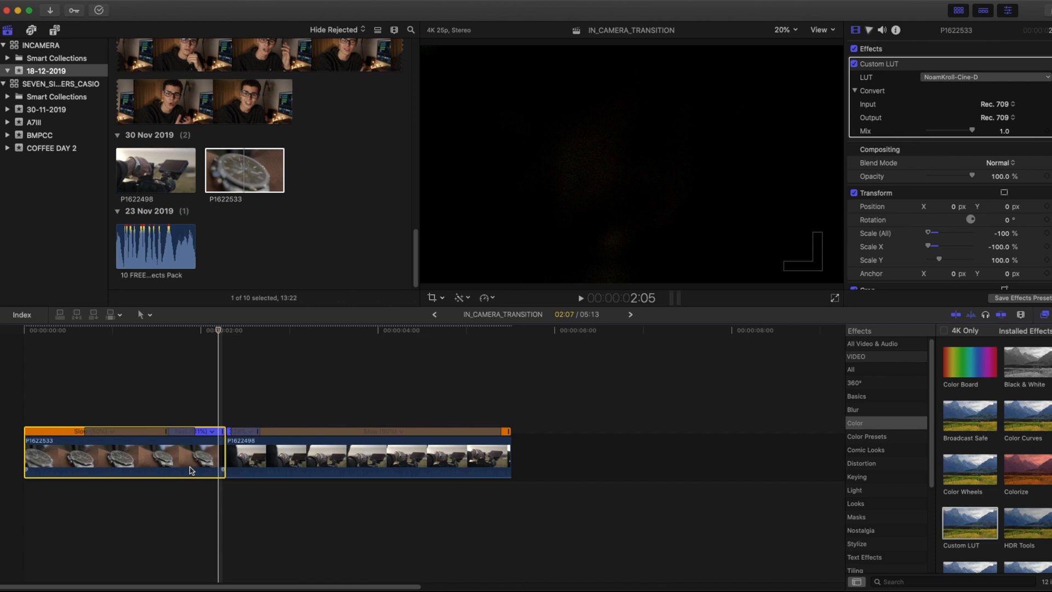
- Add Color Wheels to P1622533, keyframe the correction at 2:03 and lower the shadows at the clip's end
key("Left")
key("Left")
key("Right")
key("Right")
key("Left")
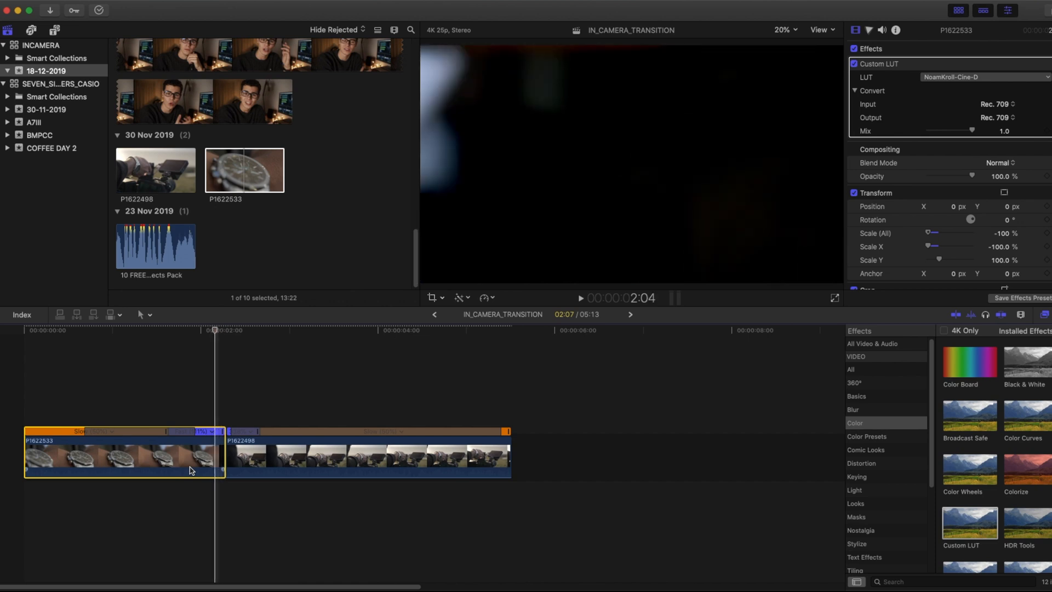
key("Left")
key("Left")
key("Right")
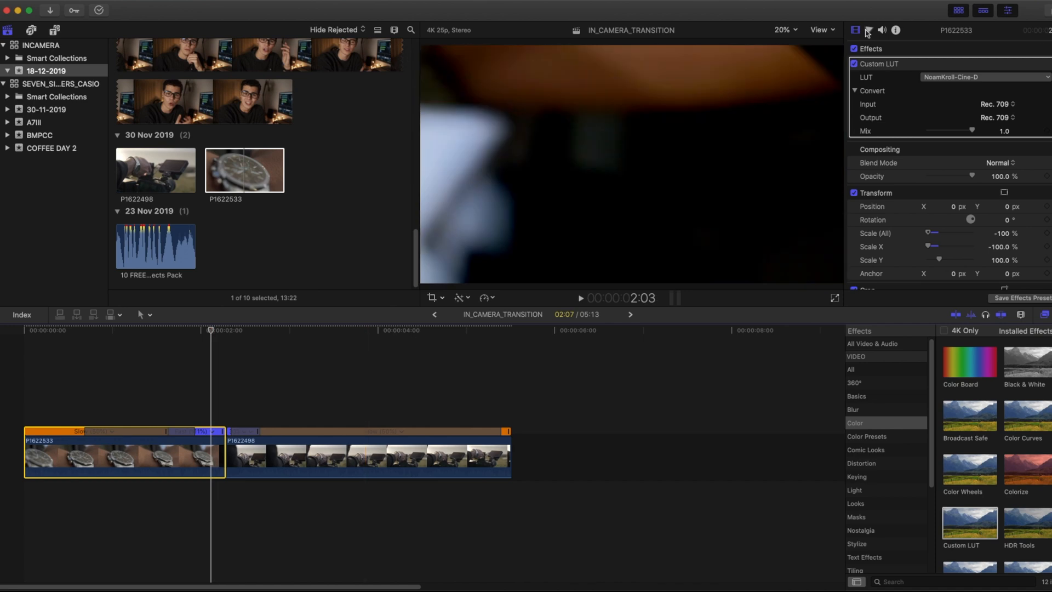
key("super+6")
left_click(893, 49)
left_click(904, 80)
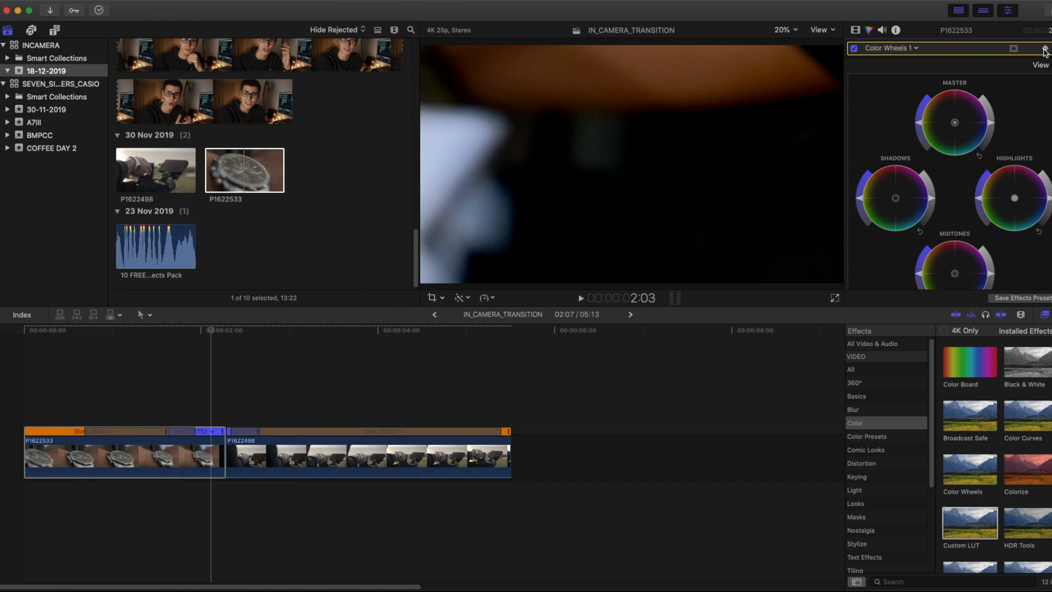
key("Right")
key("Right")
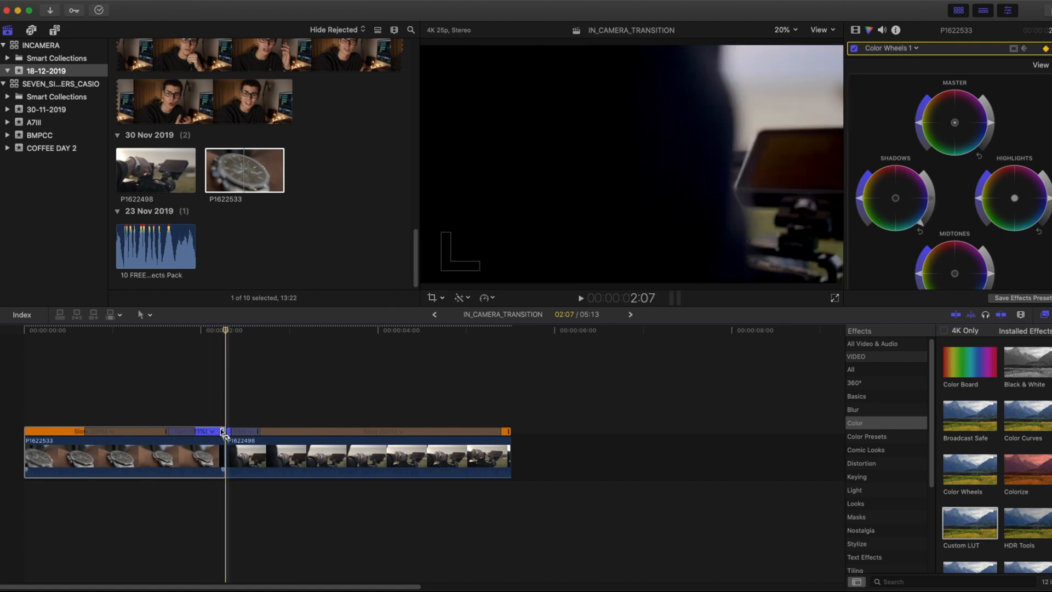
- Add Color Wheels to P1622498 and keyframe the correction at 2:07 and 2:11
key("Right")
left_click(240, 459)
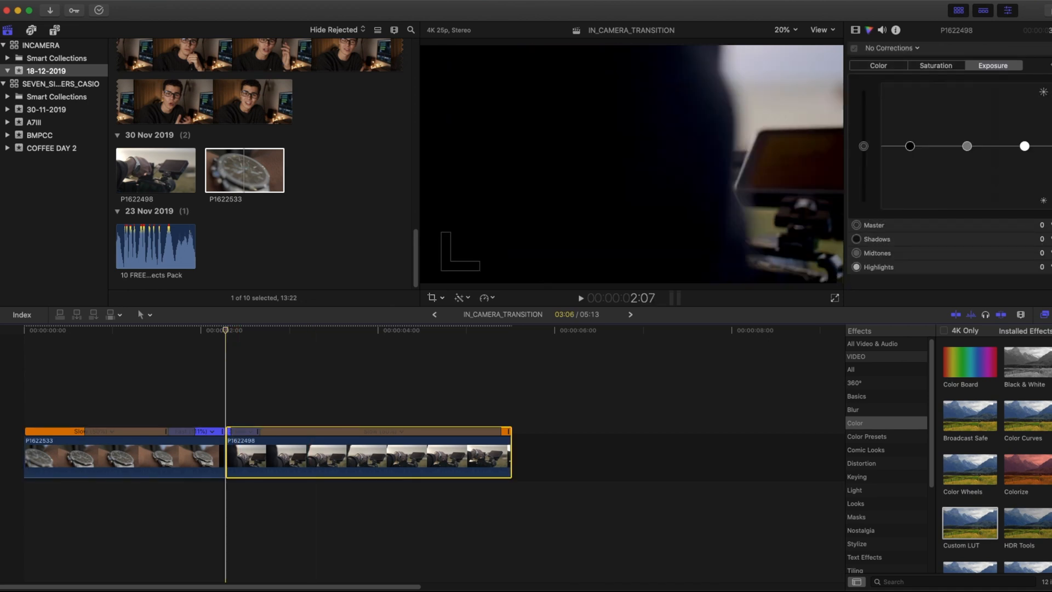
left_click(880, 49)
left_click(896, 79)
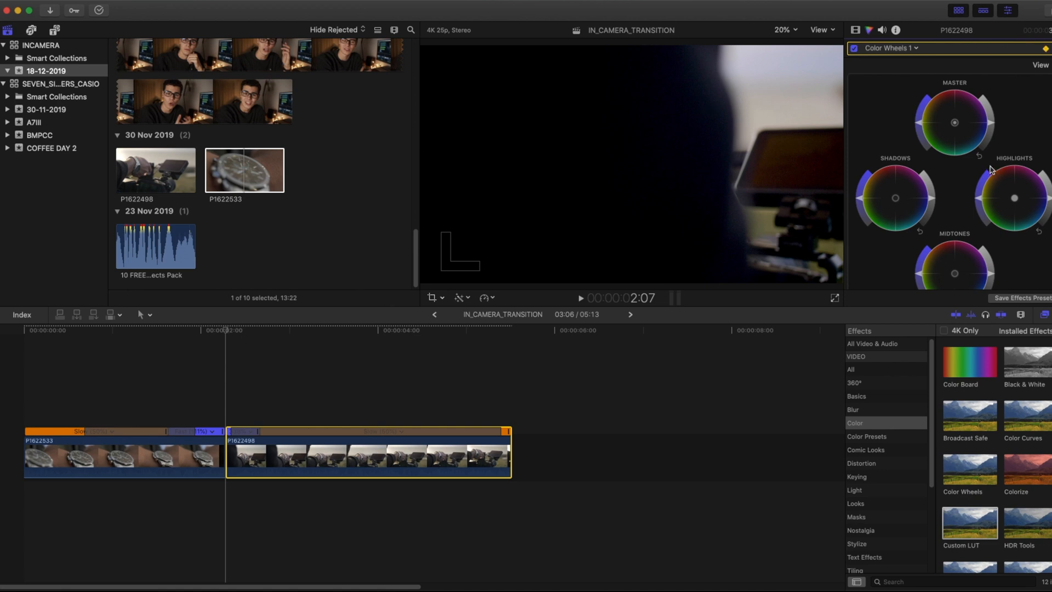
key("Right")
key("Right")
key("Right")
key("Right")
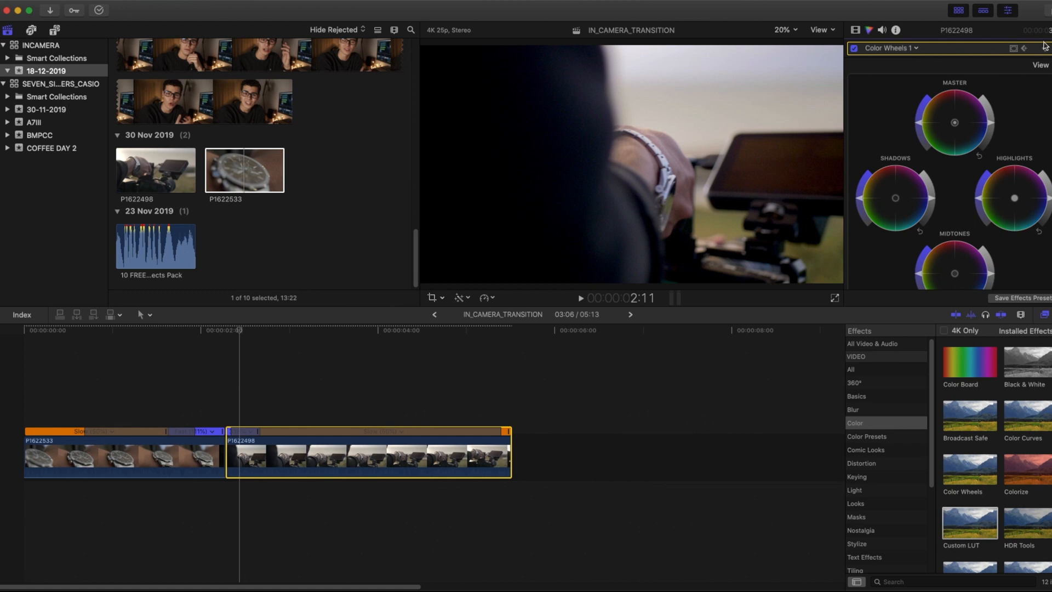
- Lower the shadows of P1622498 at its 2:07 keyframe and play back the transition
key("Left")
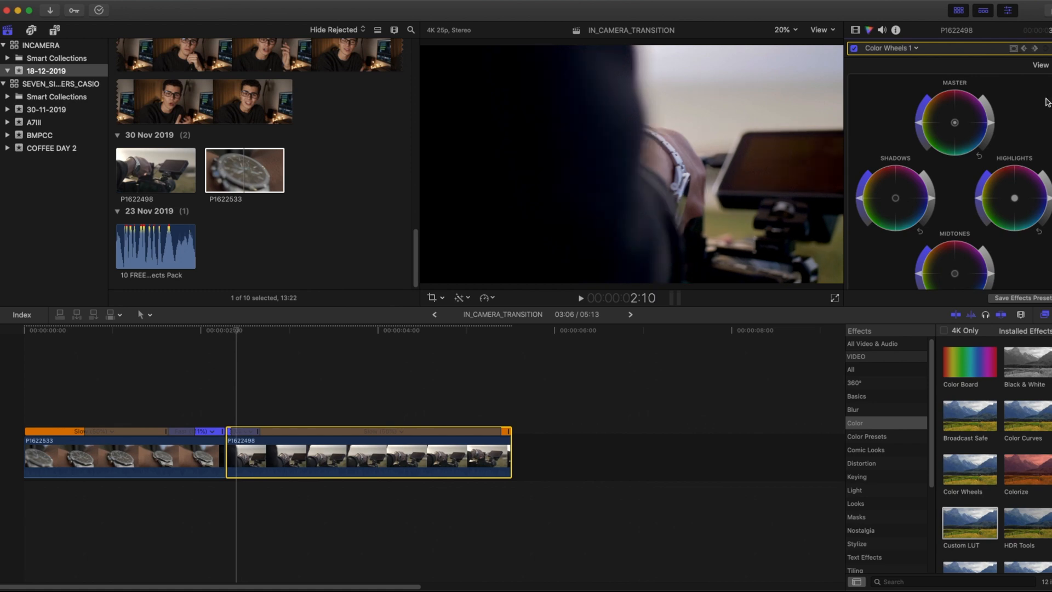
key("Left")
key("Left")
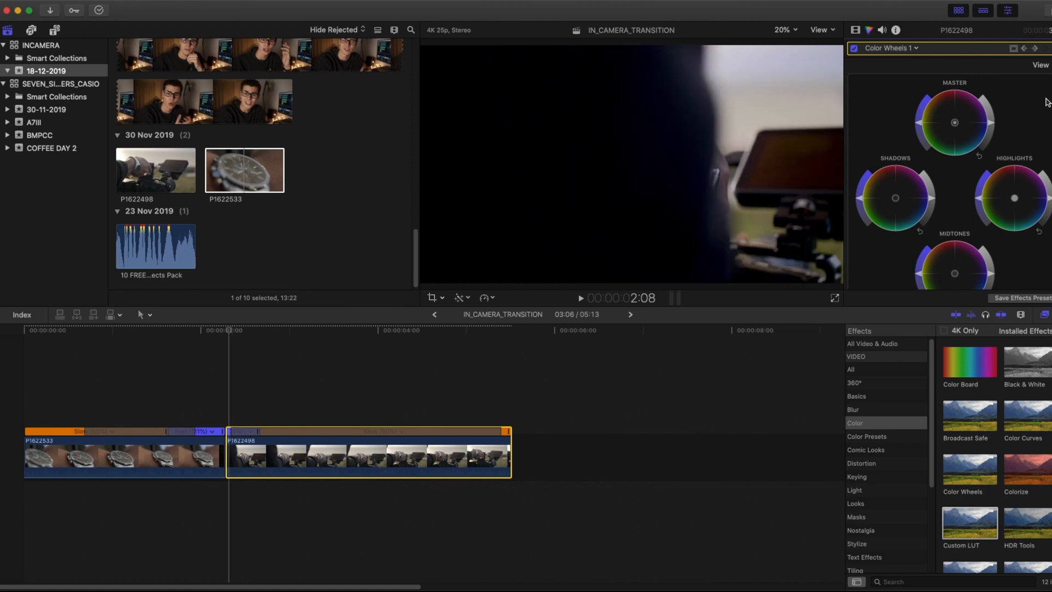
key("Left")
left_click_drag(932, 200, 930, 211)
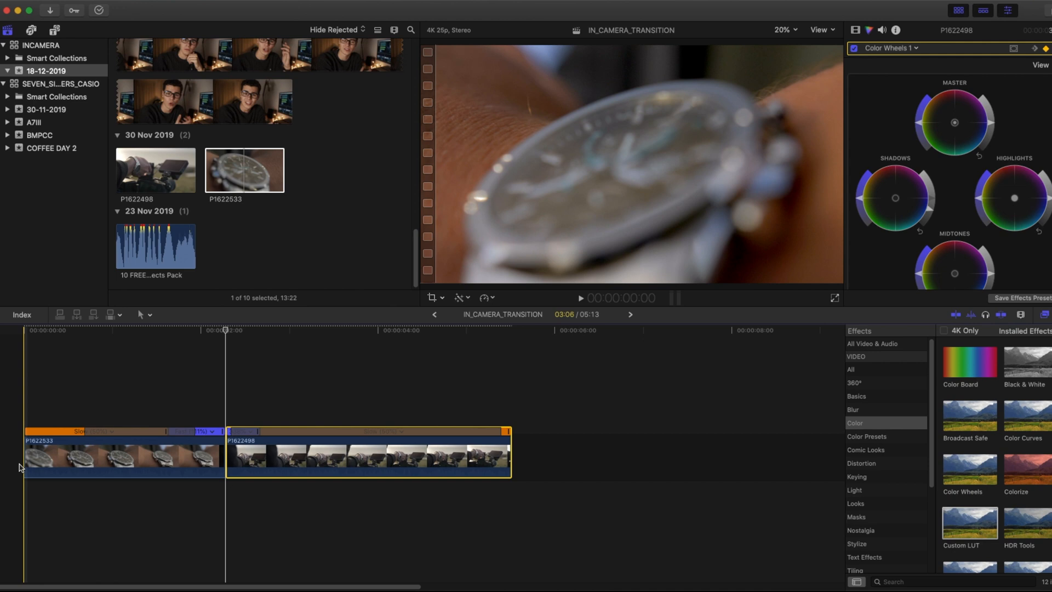
key("space")
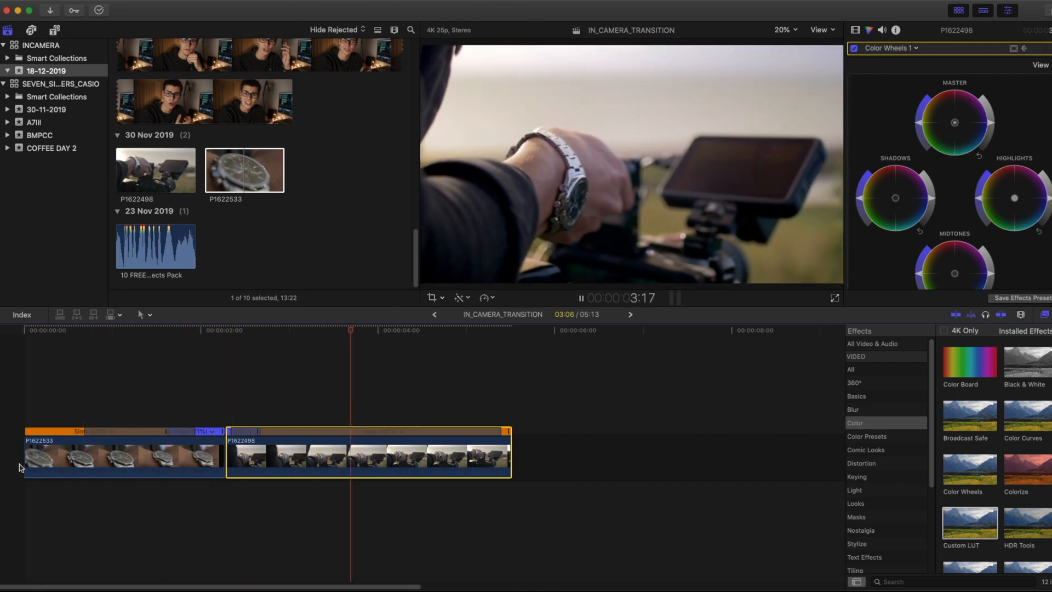
key("space")
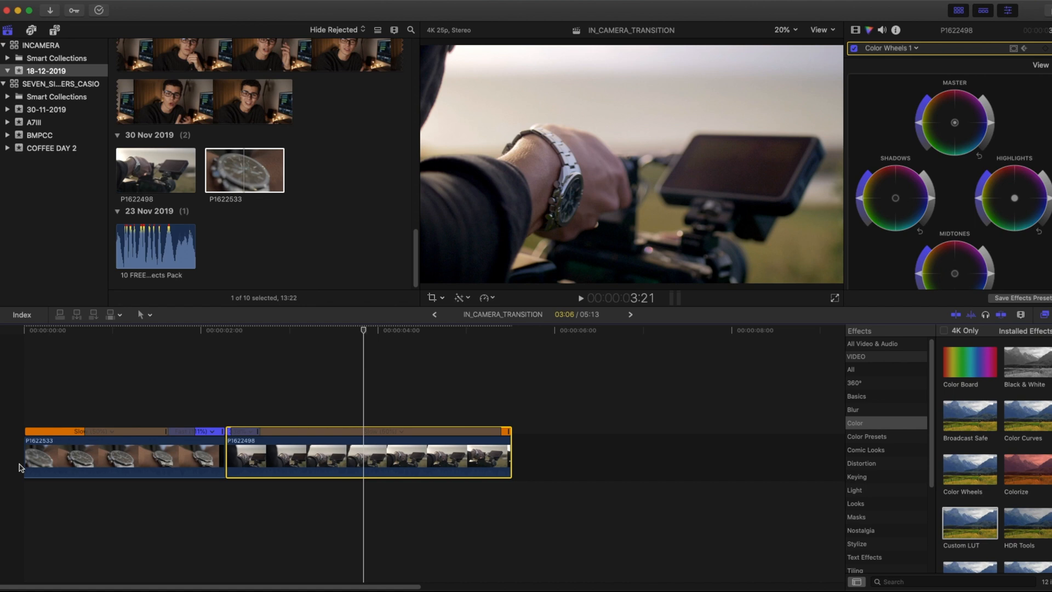
- Combine P1622533 and P1622498 into one compound clip, keeping the suggested name
left_click_drag(145, 402, 264, 450)
right_click(263, 449)
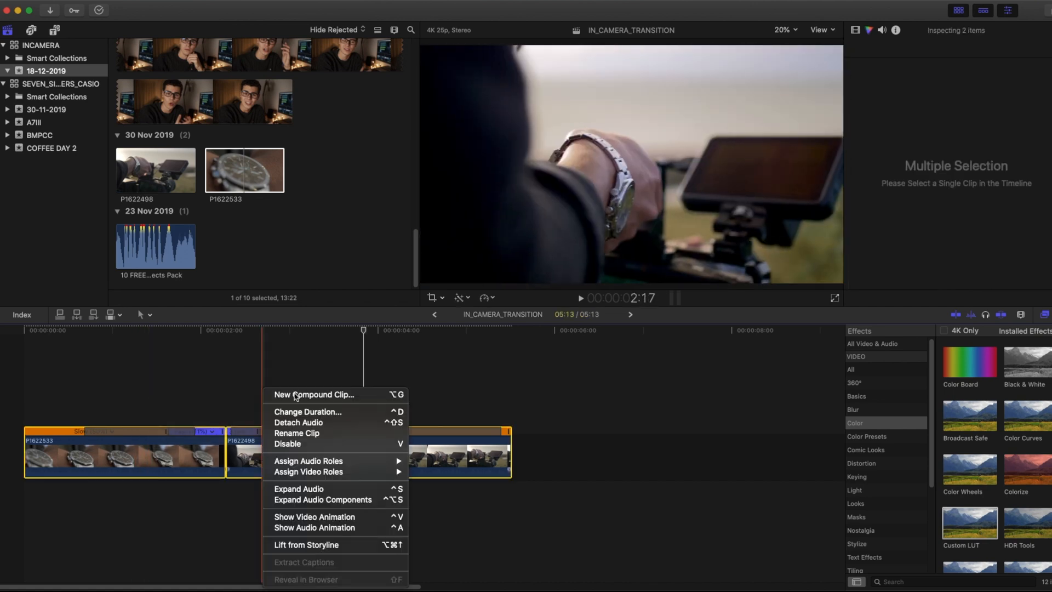
left_click(314, 394)
key("Return")
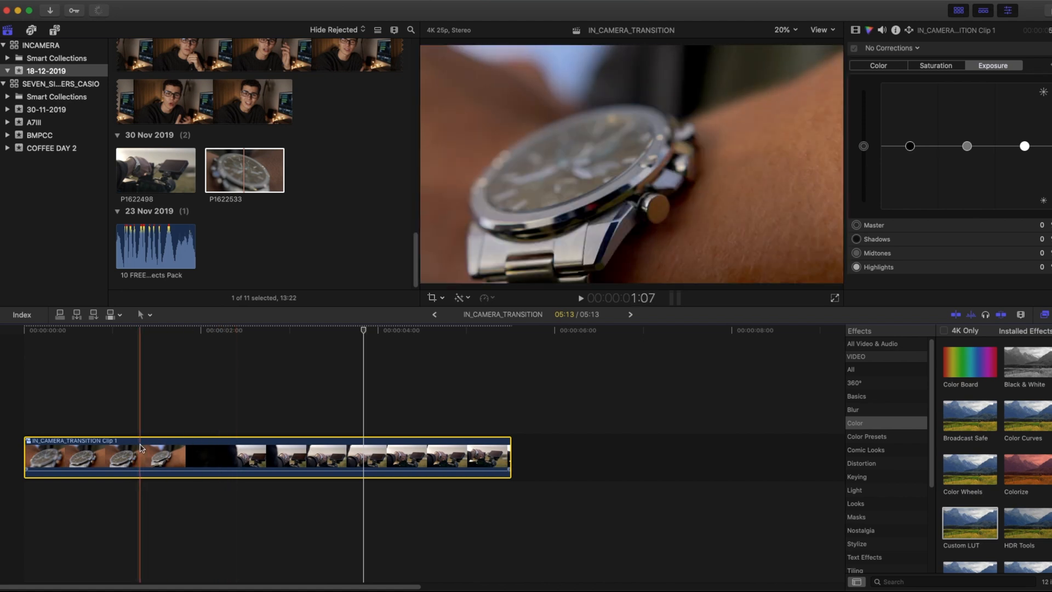
- Apply the Directional blur effect to the compound clip and set its amount to 0
key("Home")
left_click(863, 411)
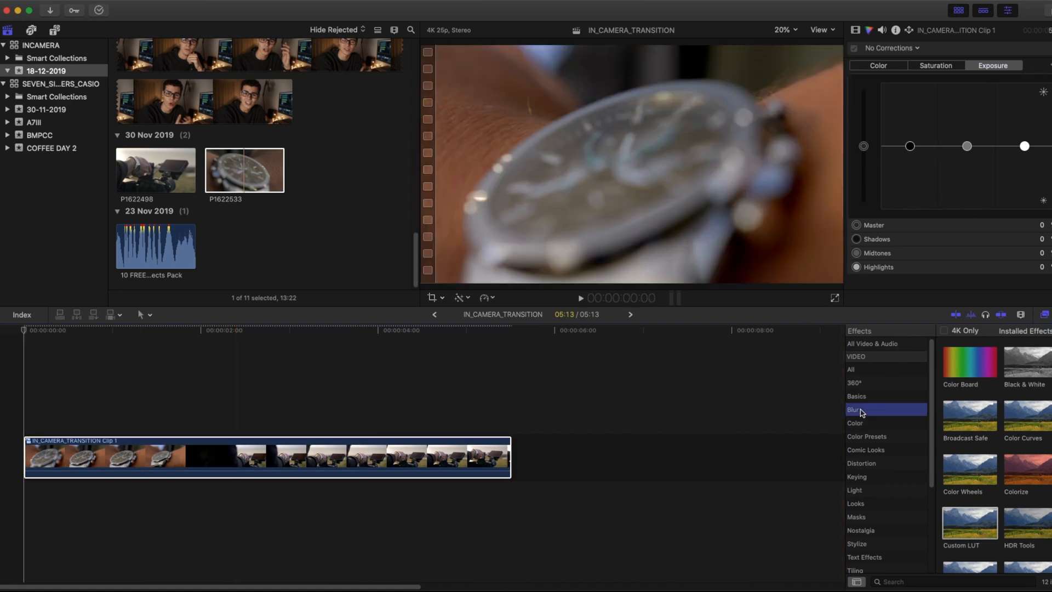
left_click_drag(986, 377, 232, 457)
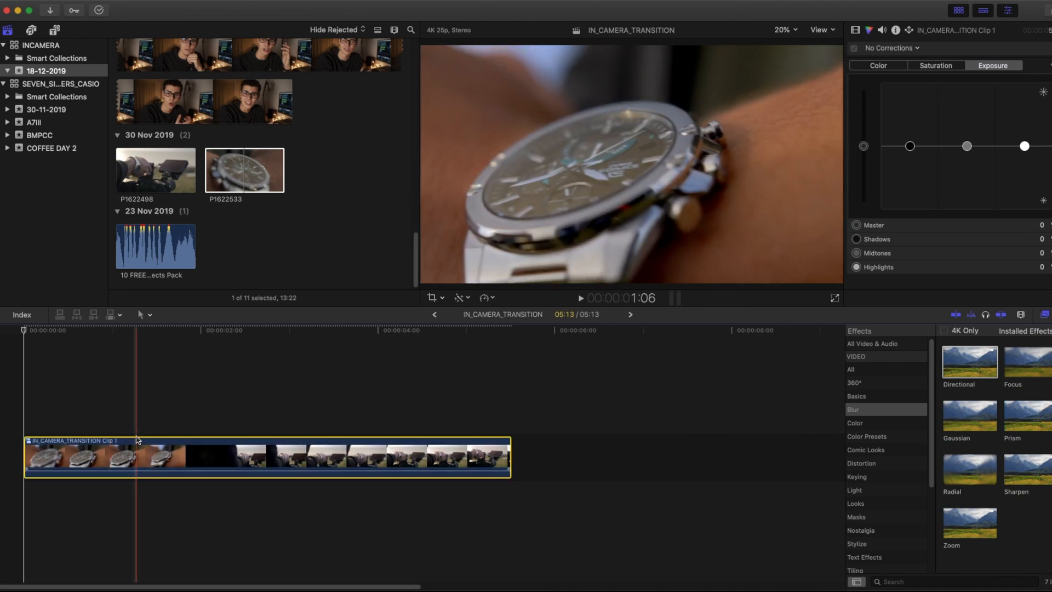
left_click(139, 455)
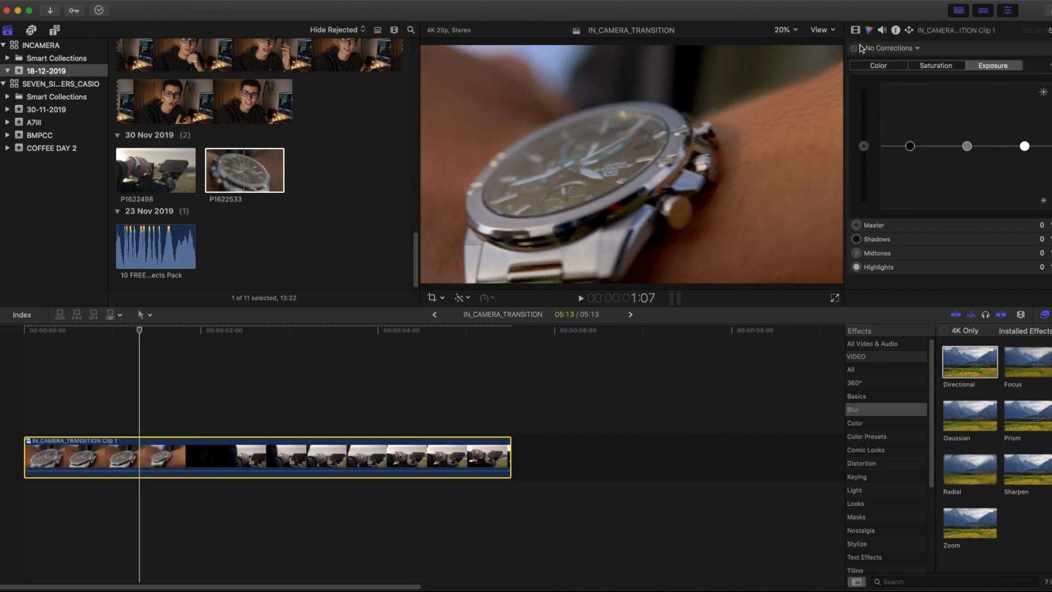
left_click(855, 30)
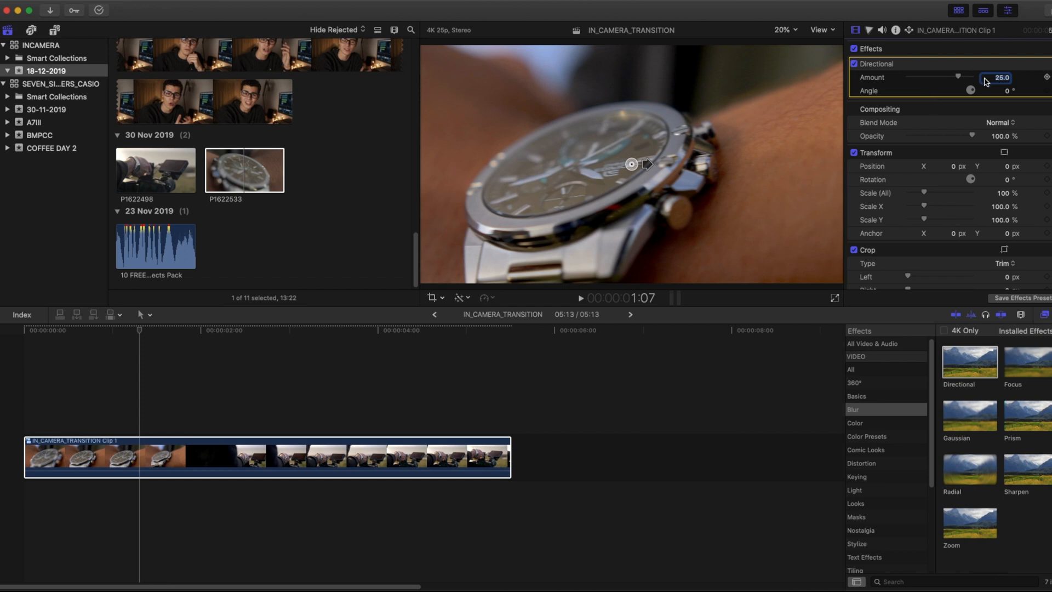
key("Return")
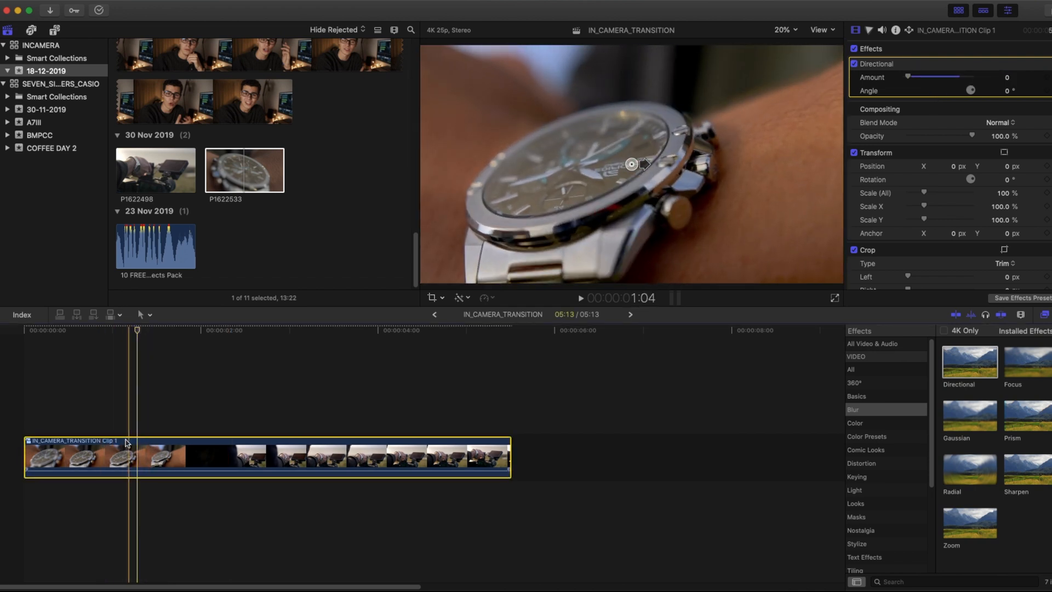
- Keyframe the Directional blur amount before the transition and shift that keyframe to 1:20 in the clip's video animation
left_click(169, 437)
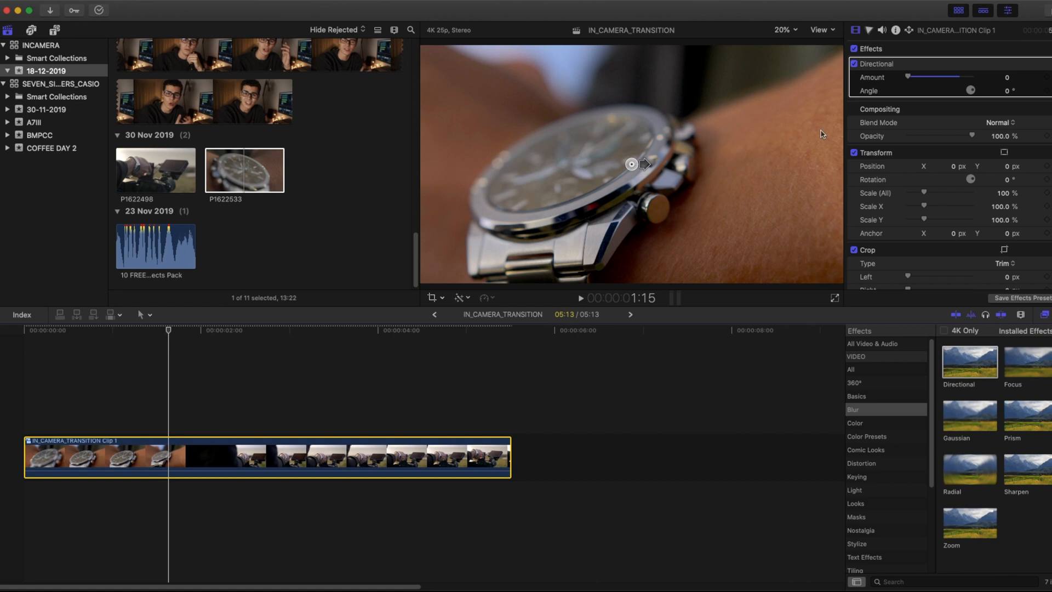
left_click(1047, 79)
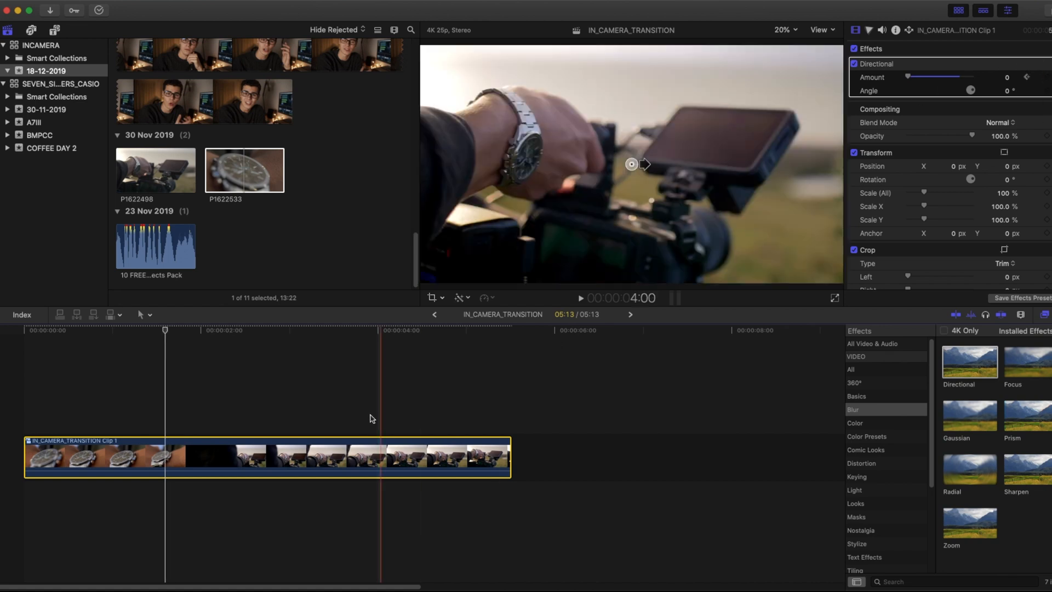
key("Right")
key("Right")
key("Right")
key("Right")
key("Right")
key("Right")
key("Right")
key("Right")
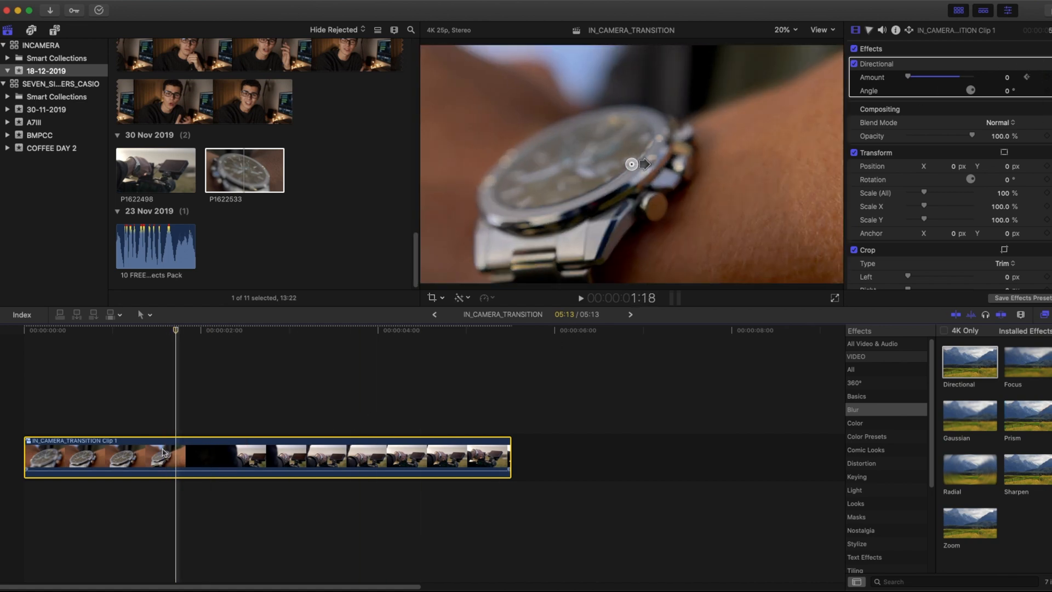
key("Right")
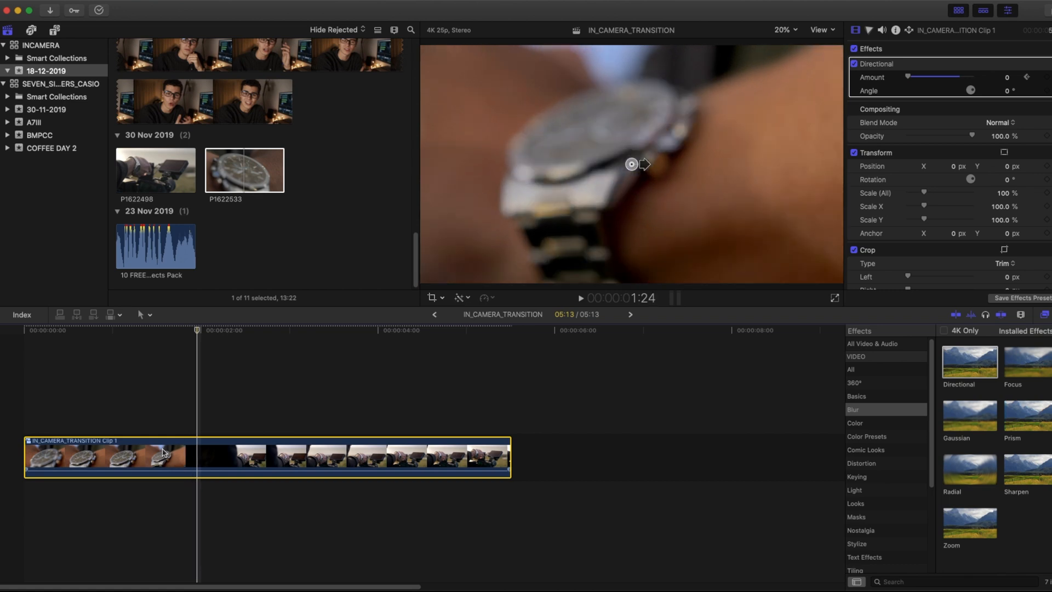
key("Left")
key("Left")
key("Left")
key("Left")
key("Left")
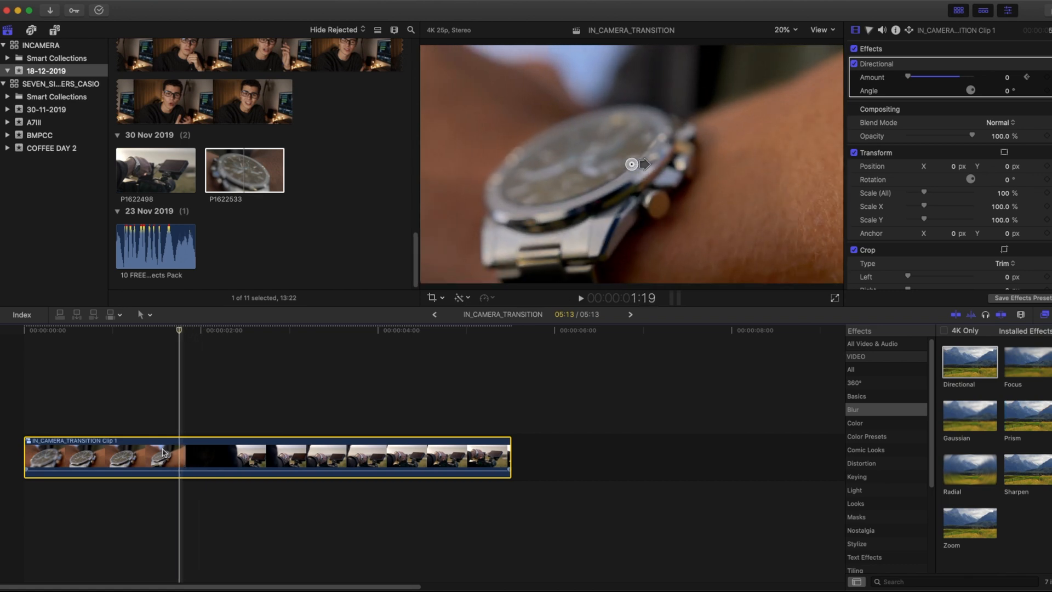
key("Right")
right_click(183, 442)
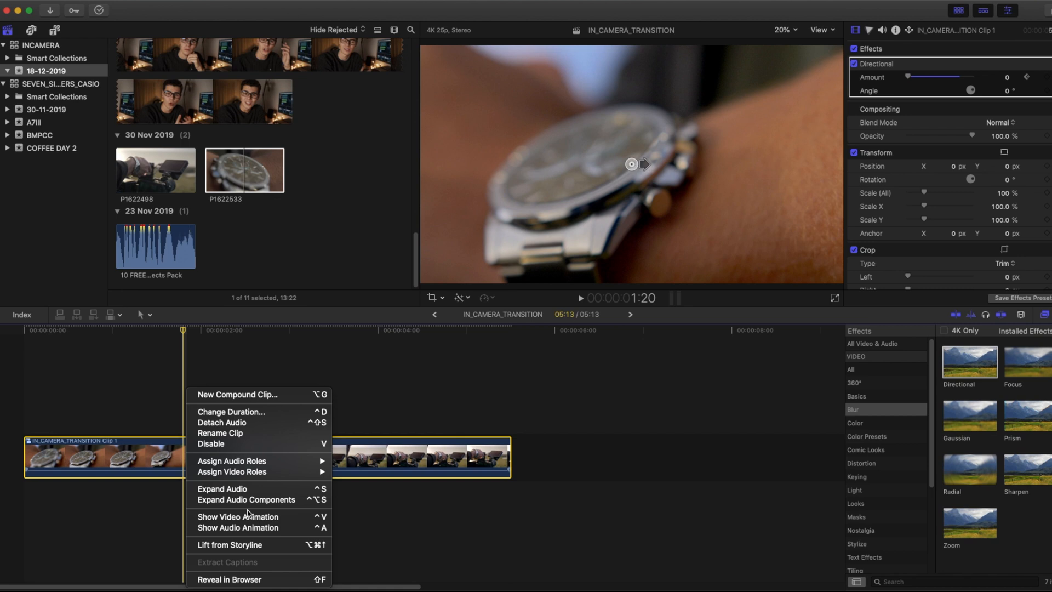
left_click(249, 516)
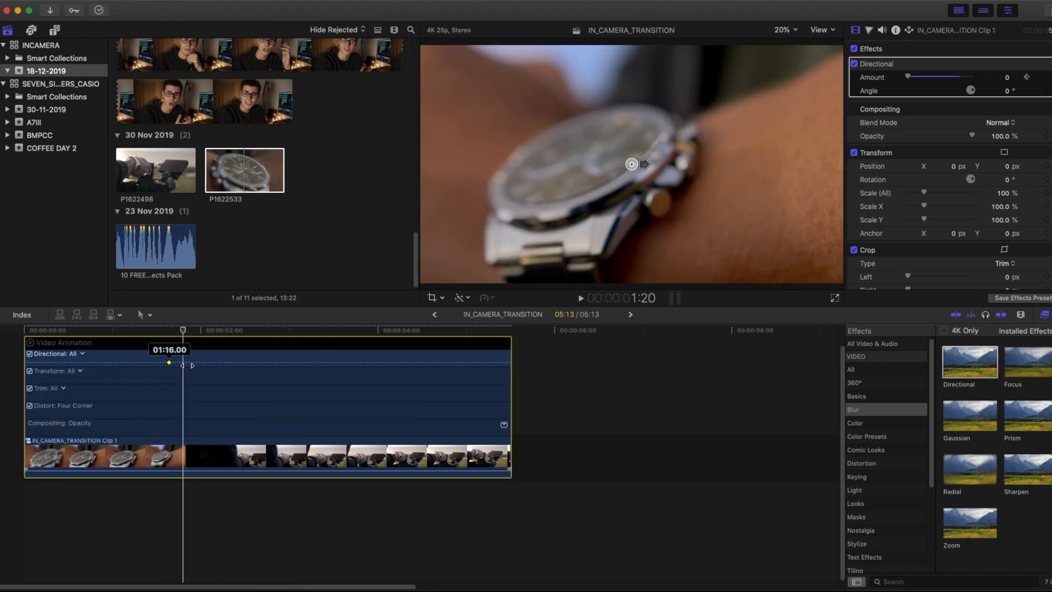
- Keyframe the Directional blur at 2:03 with amount 244.4 and angle 311°, and set its amount to 0 at 2:12
key("space")
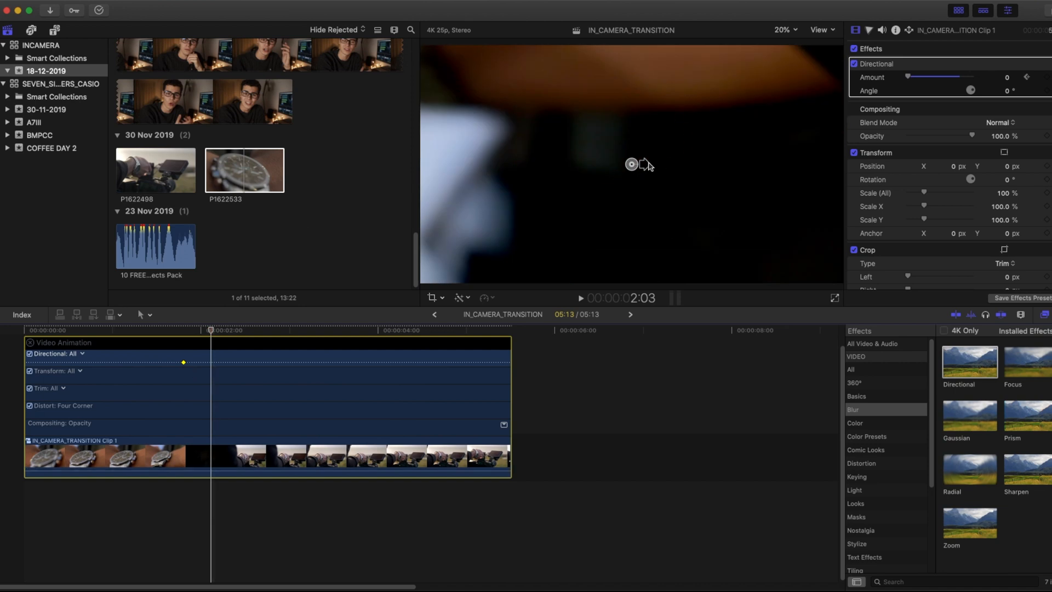
left_click_drag(644, 164, 657, 194)
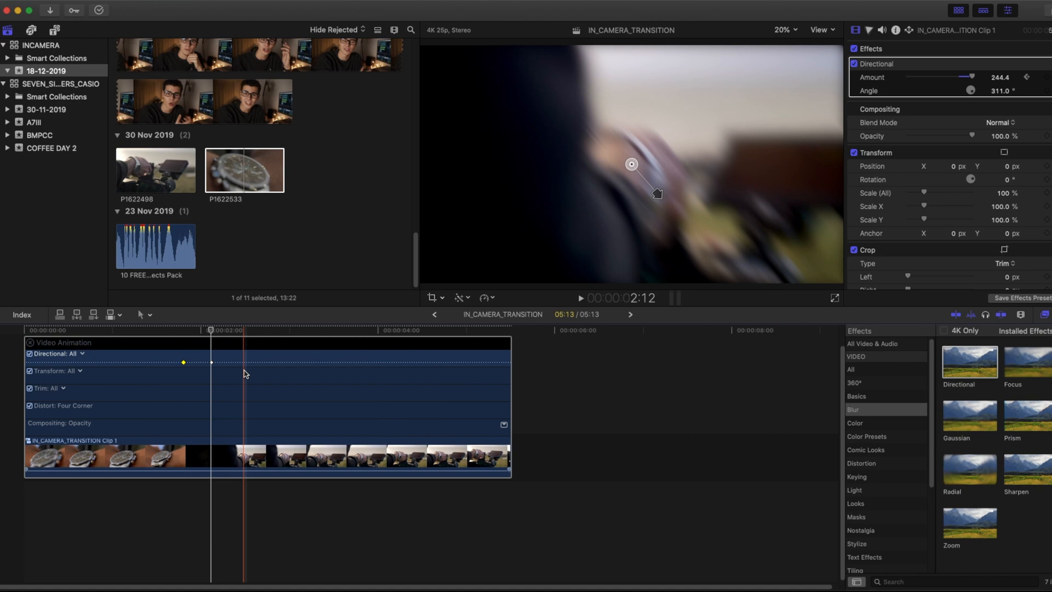
left_click(245, 345)
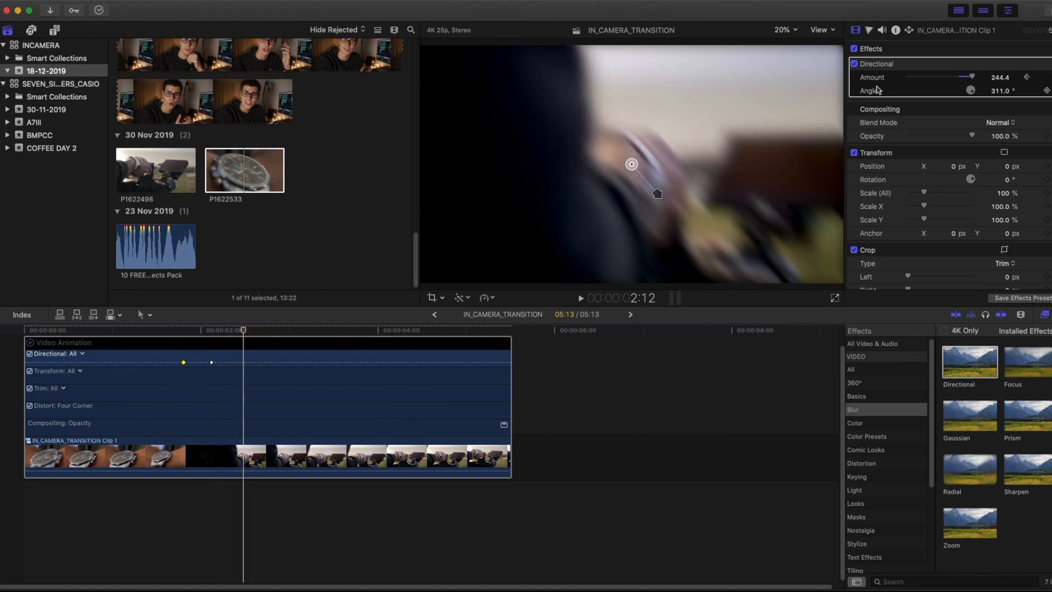
key("Return")
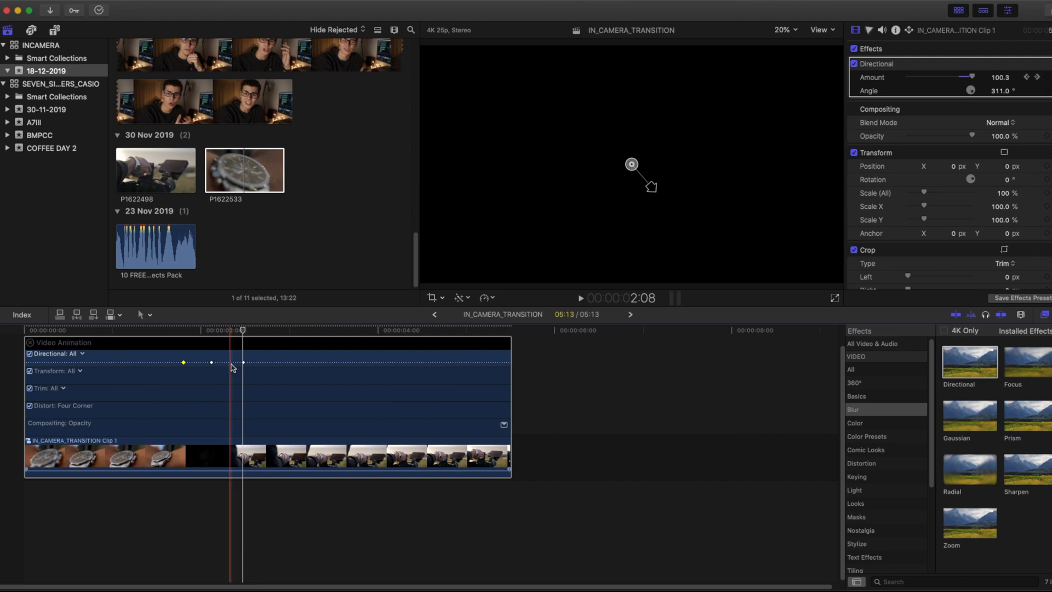
- Hide the compound clip's video animation and play back the blurred transition
key("ctrl+v")
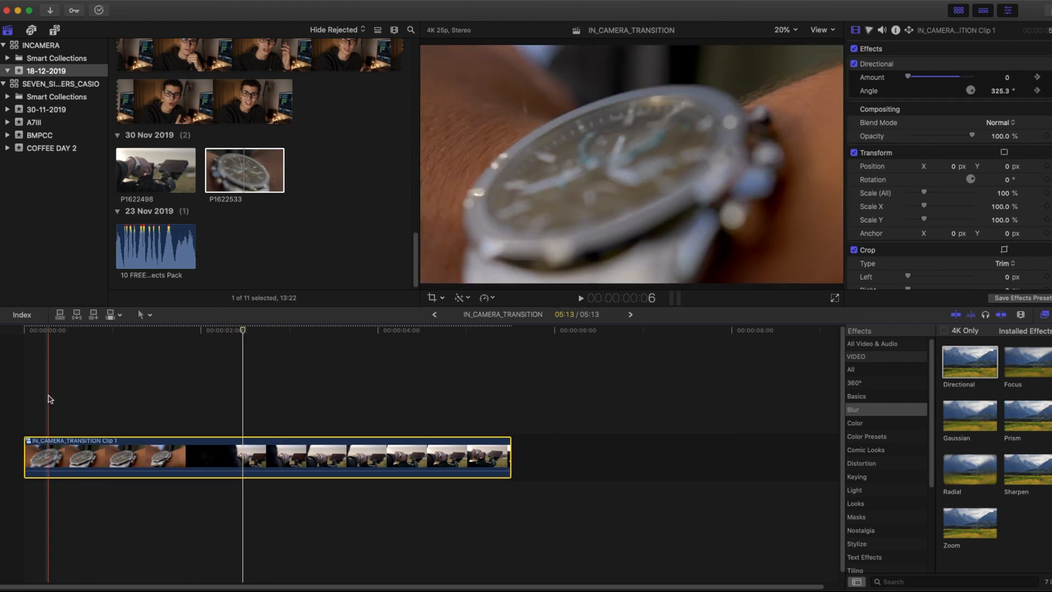
key("space")
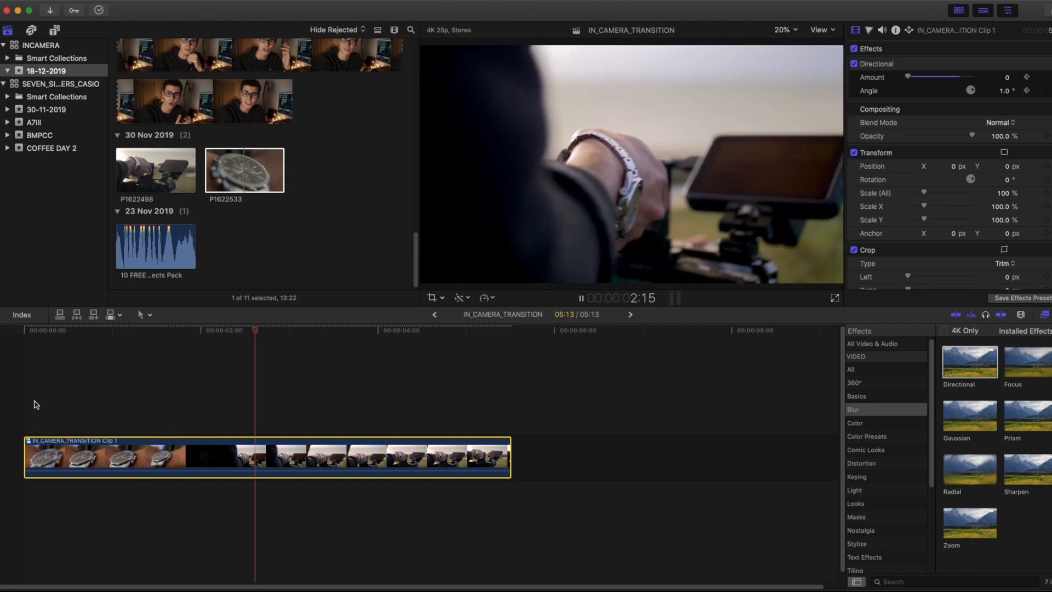
- Play back the transition with the Directional blur switched off and on again to compare both versions
key("space")
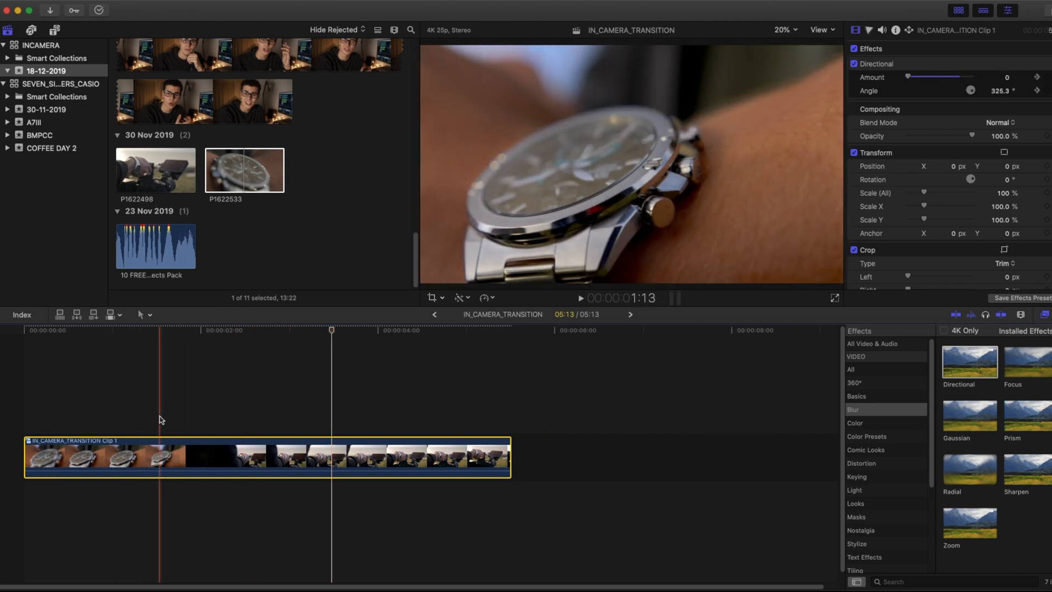
left_click(78, 455)
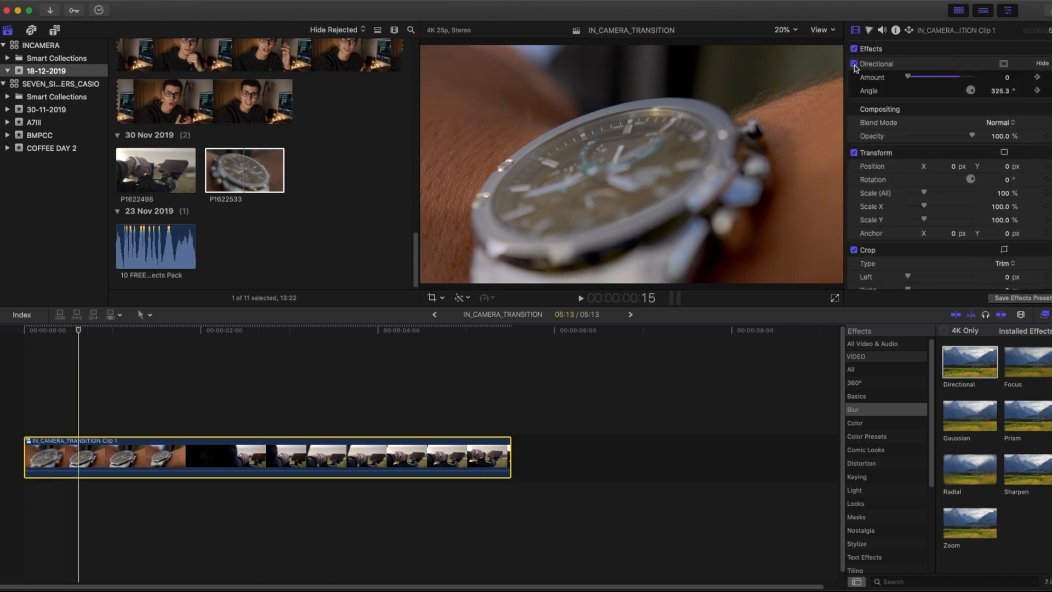
key("space")
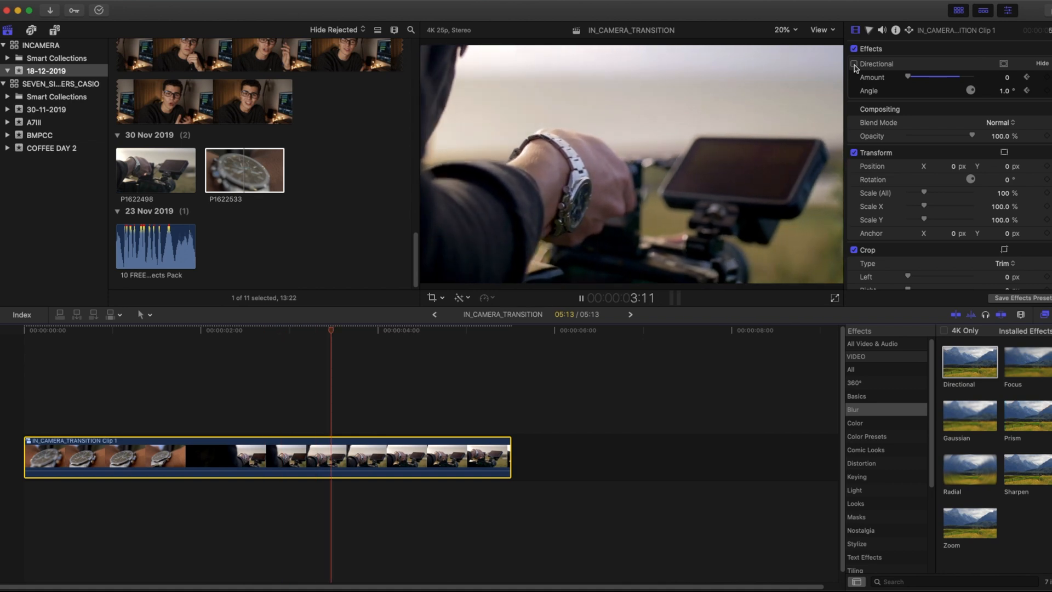
left_click(115, 469)
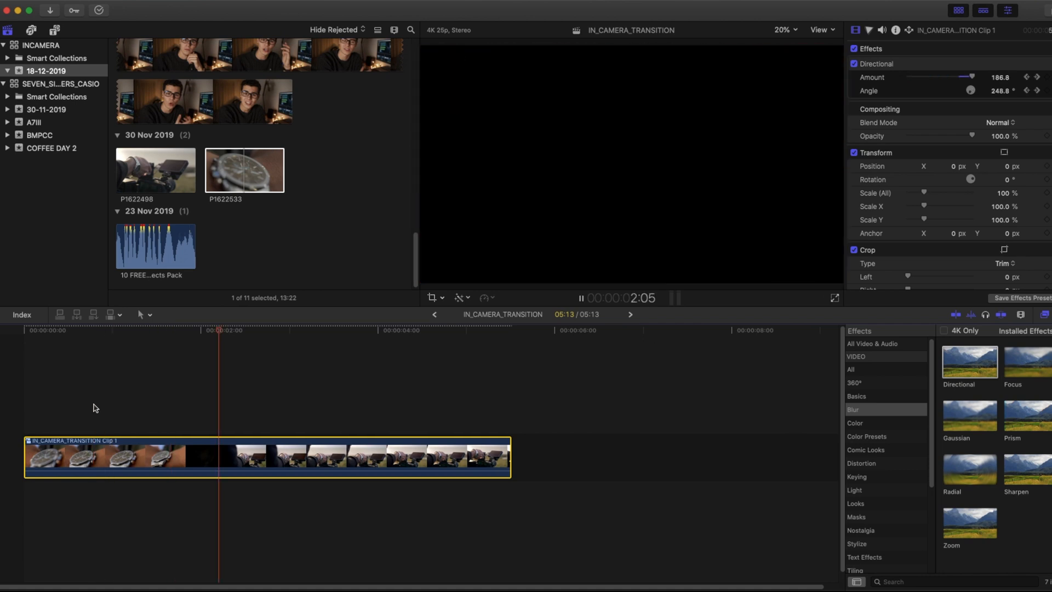
key("space")
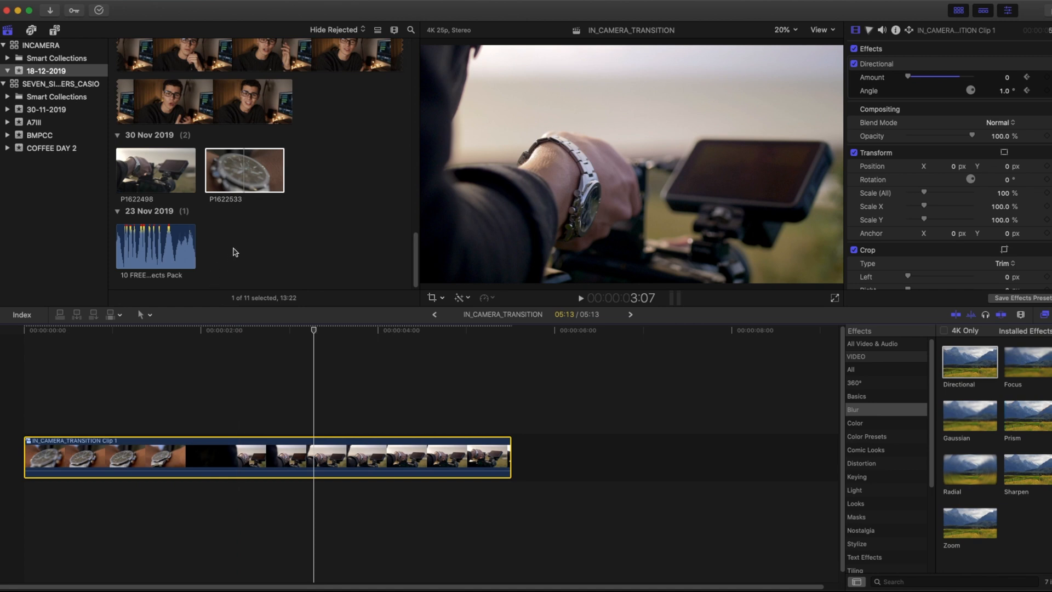
- Add the whoosh sound effects pack below the compound clip, remove its opening section and move the remainder under the transition
left_click_drag(164, 259, 251, 511)
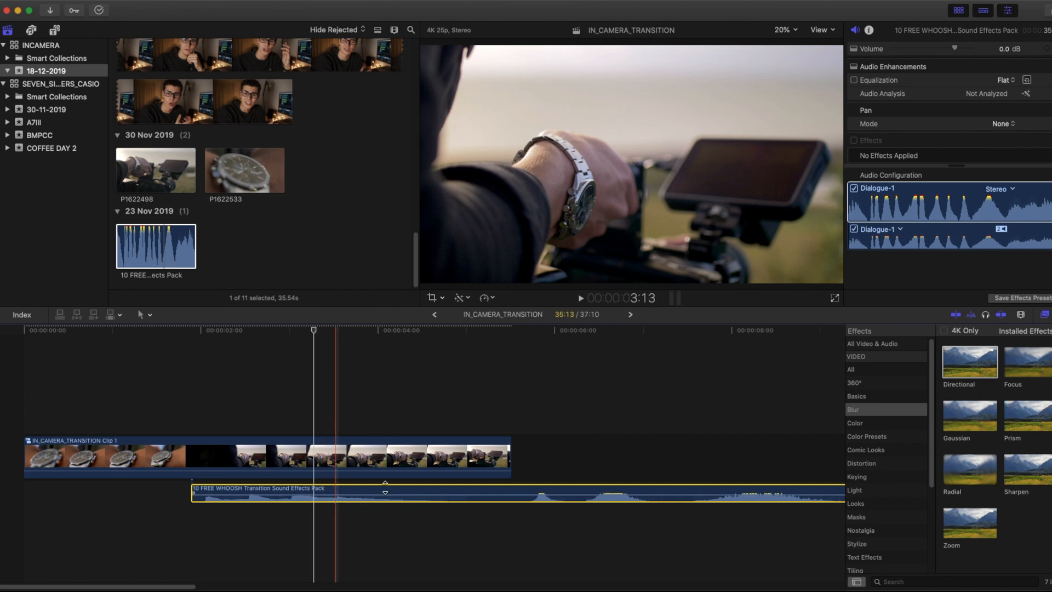
left_click(662, 487)
key("a")
left_click(630, 491)
key("BackSpace")
left_click_drag(704, 493, 69, 512)
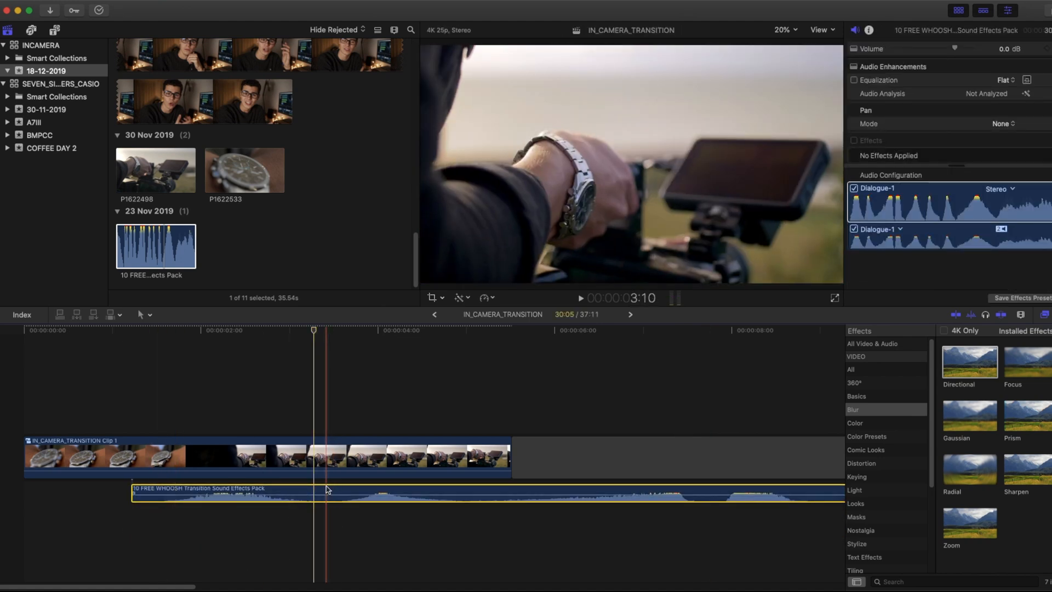
- Split the sound effects clip after its first whoosh and delete the rest
key("b")
left_click(327, 489)
key("a")
left_click(369, 491)
key("BackSpace")
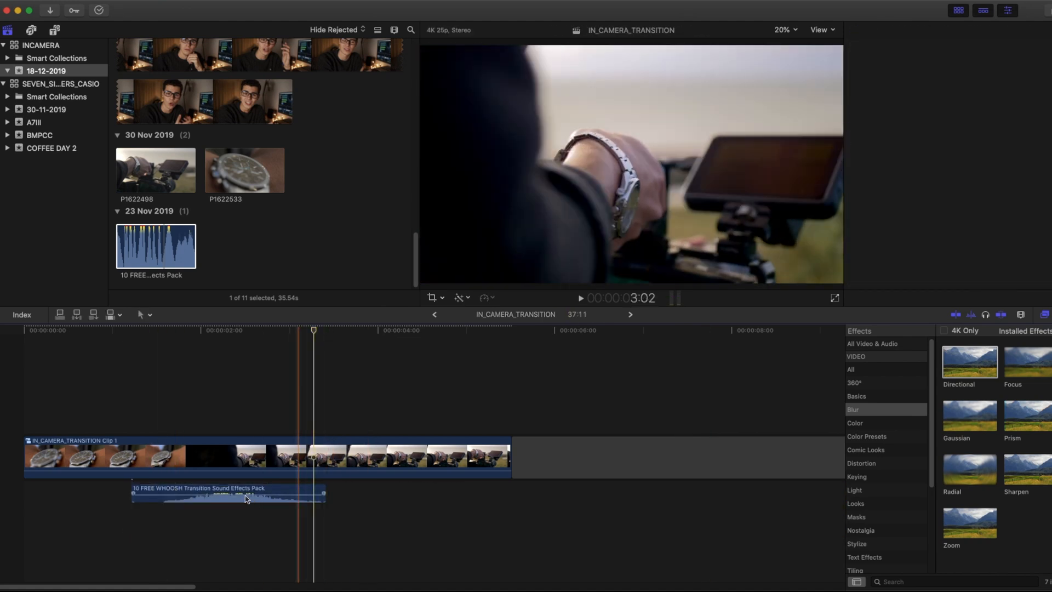
- Shift the whoosh slightly earlier with its volume lowered to -18.0 dB, and delete the leftover gap after the compound clip
left_click_drag(237, 494, 237, 495)
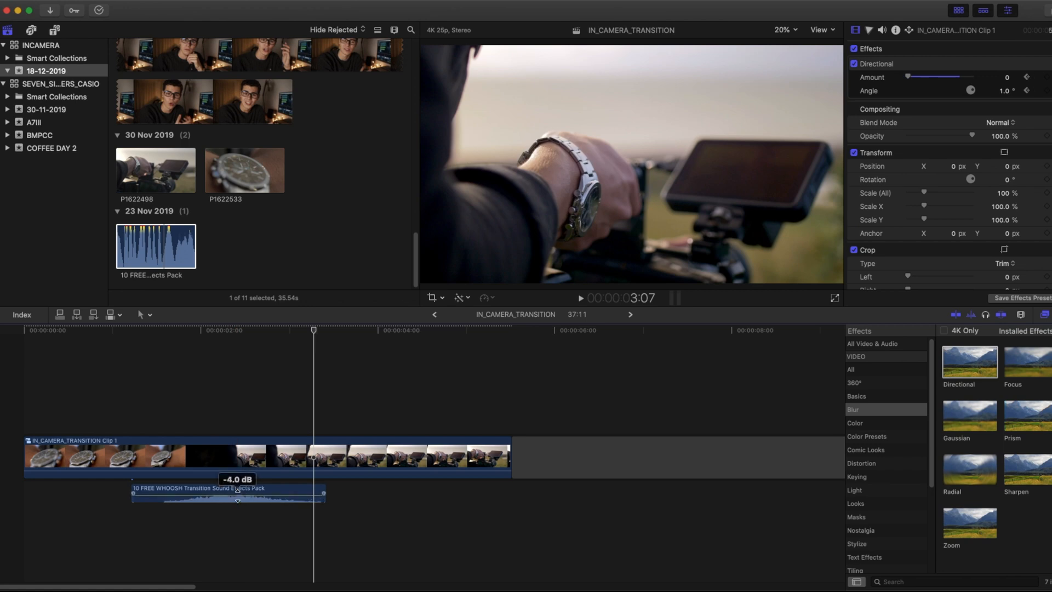
left_click_drag(239, 490, 222, 492)
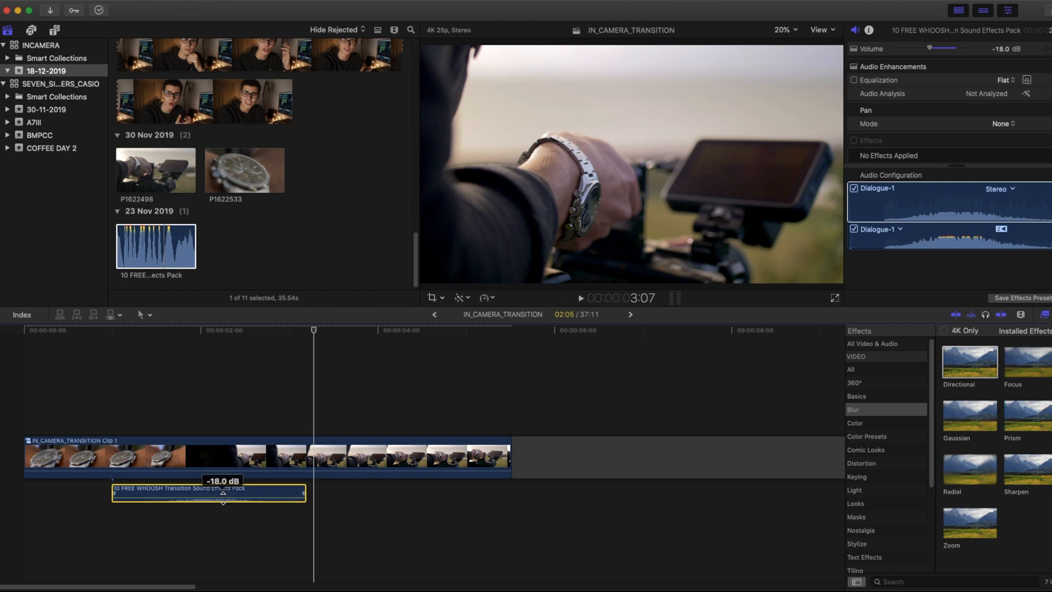
key("Home")
key("space")
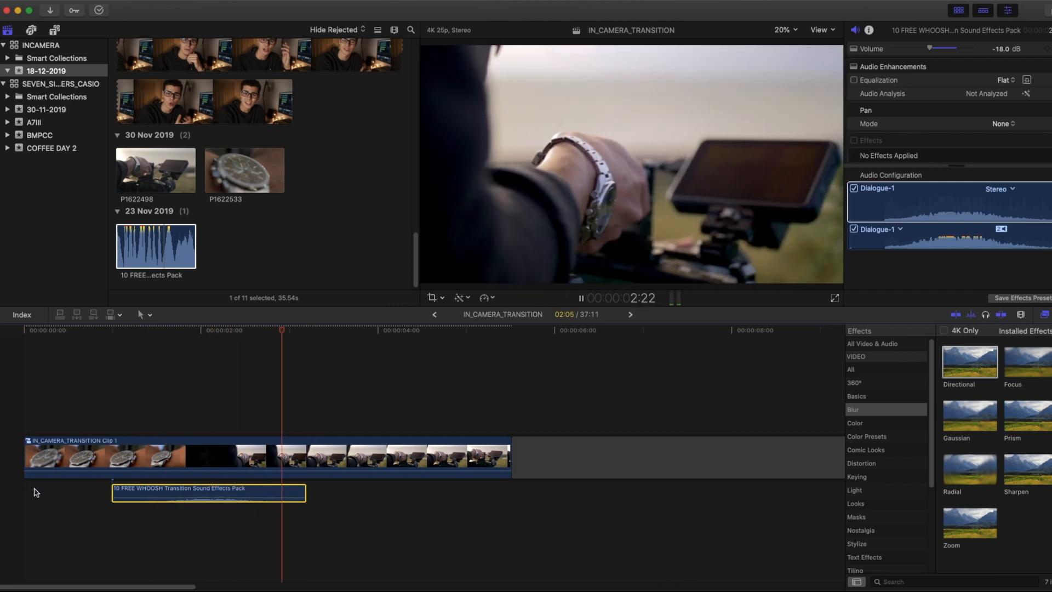
key("space")
left_click(527, 455)
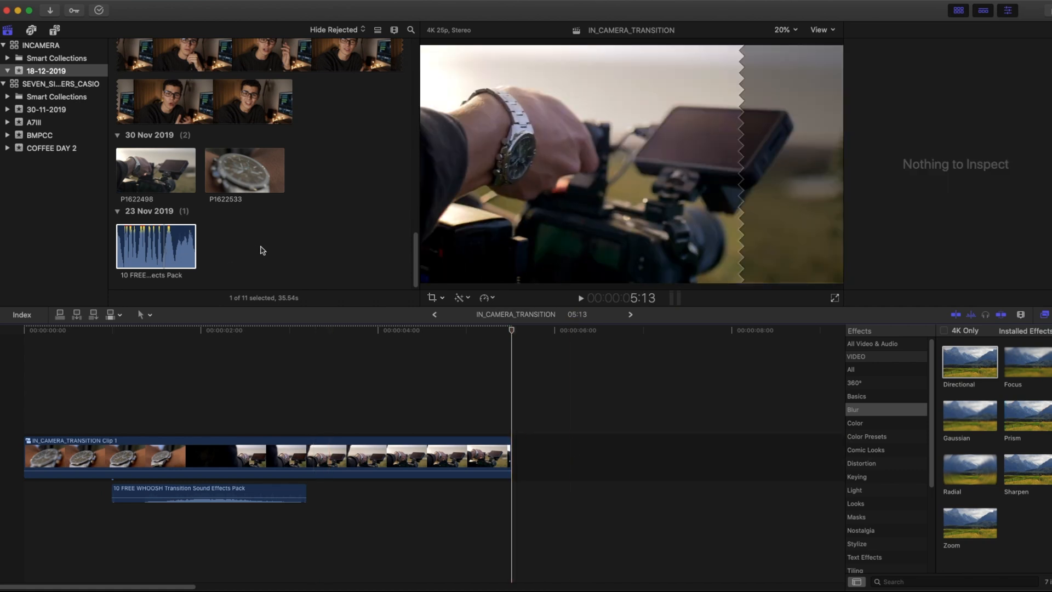
- Find the music track ES_Pineapple - Yomoti and add a section of about 13 seconds below the whoosh clip
scroll(262, 250, "up", 10)
scroll(262, 250, "up", 8)
left_click(194, 262)
scroll(193, 241, "down", 2)
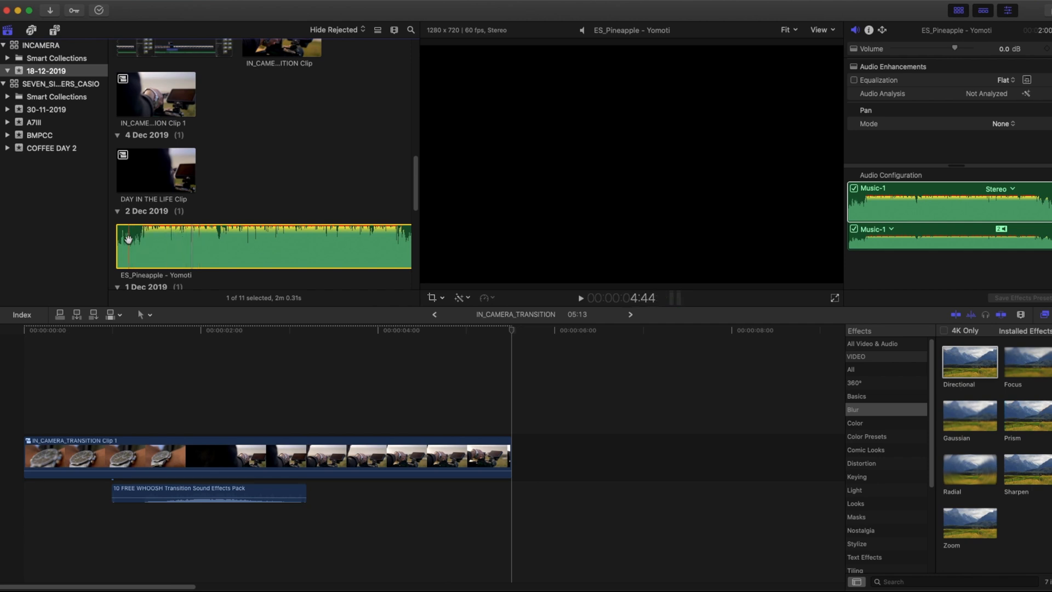
left_click_drag(165, 280, 65, 525)
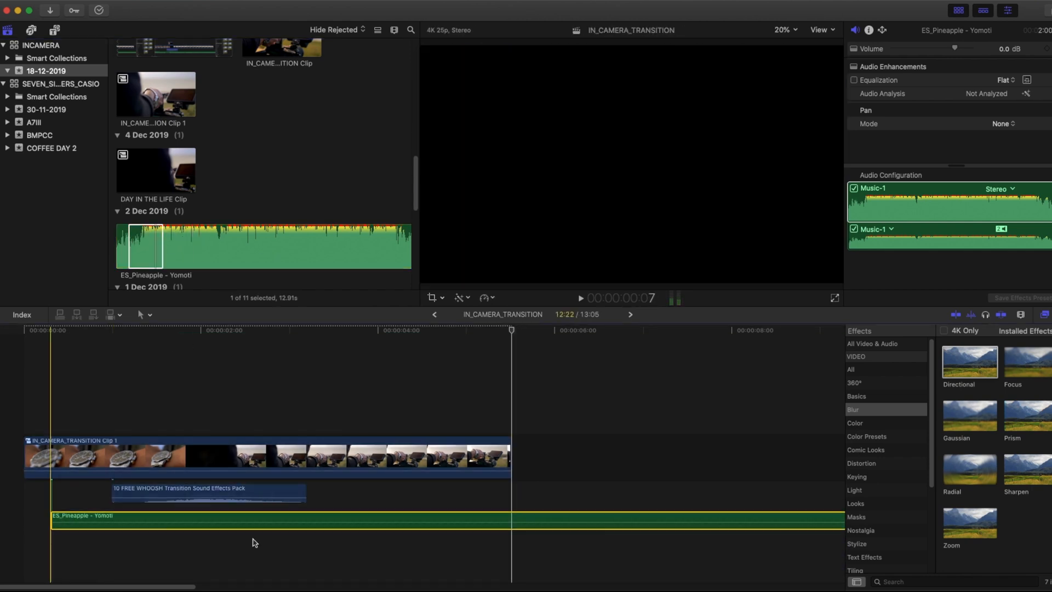
- Cut off the music's quiet opening section and move the remaining music to the start of the timeline
key("b")
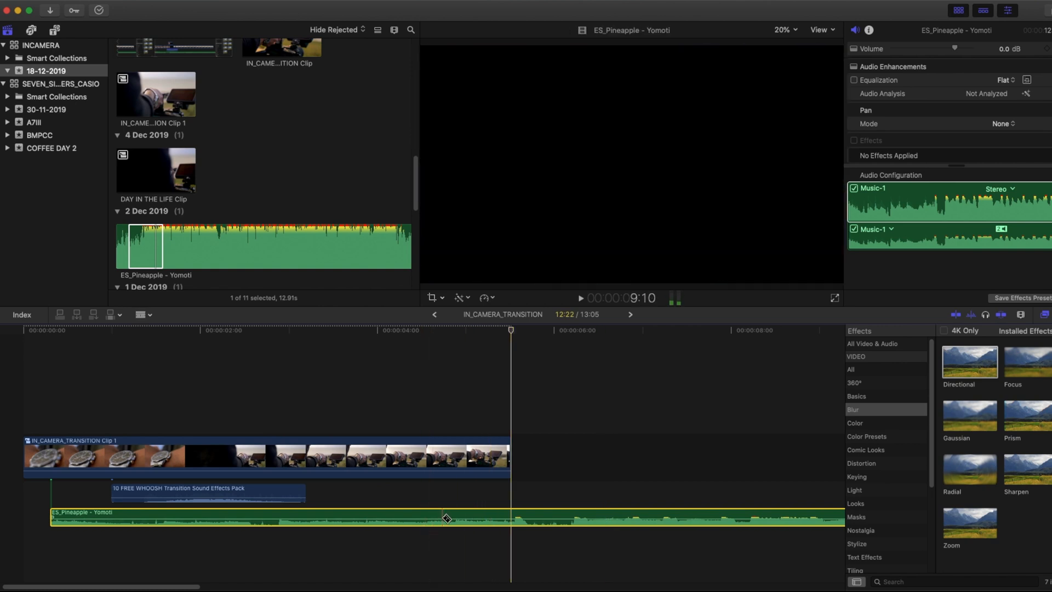
left_click(443, 515)
key("a")
left_click(397, 516)
key("Delete")
left_click_drag(490, 490, 24, 517)
- Lower the music's volume to -10.0 dB and delete the part extending past the end of the compound clip
left_click_drag(195, 517, 204, 520)
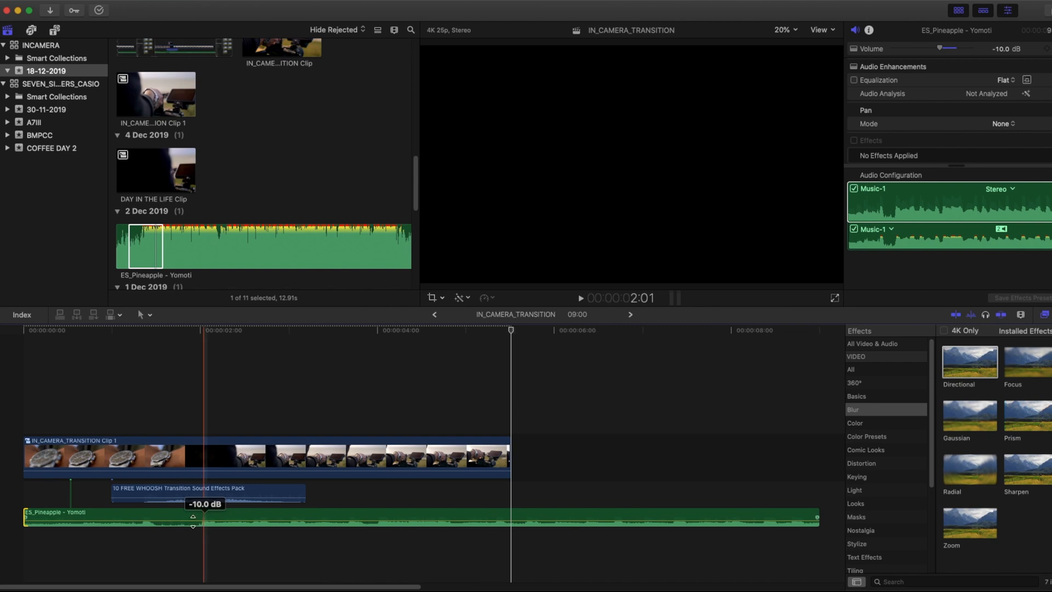
left_click(512, 515)
key("a")
left_click(561, 466)
key("Delete")
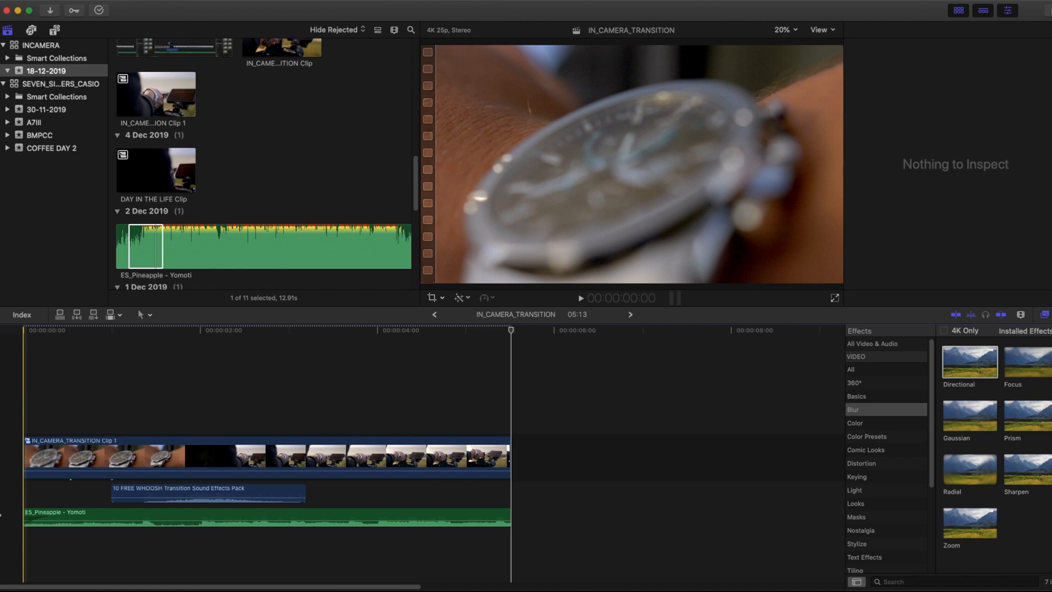
- Play back the finished transition with the whoosh and music
key("space")
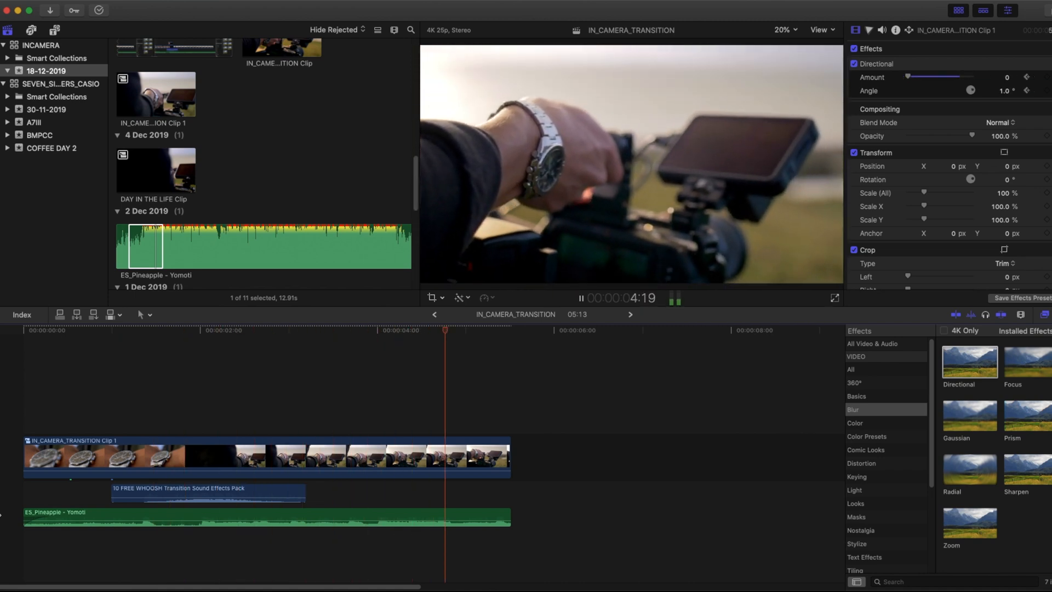
key("space")
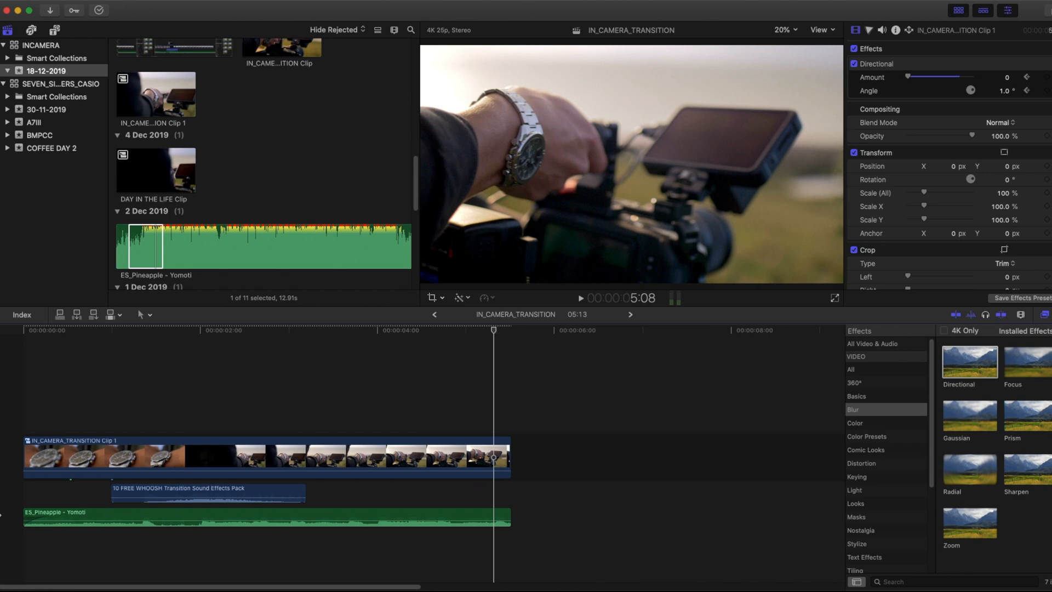